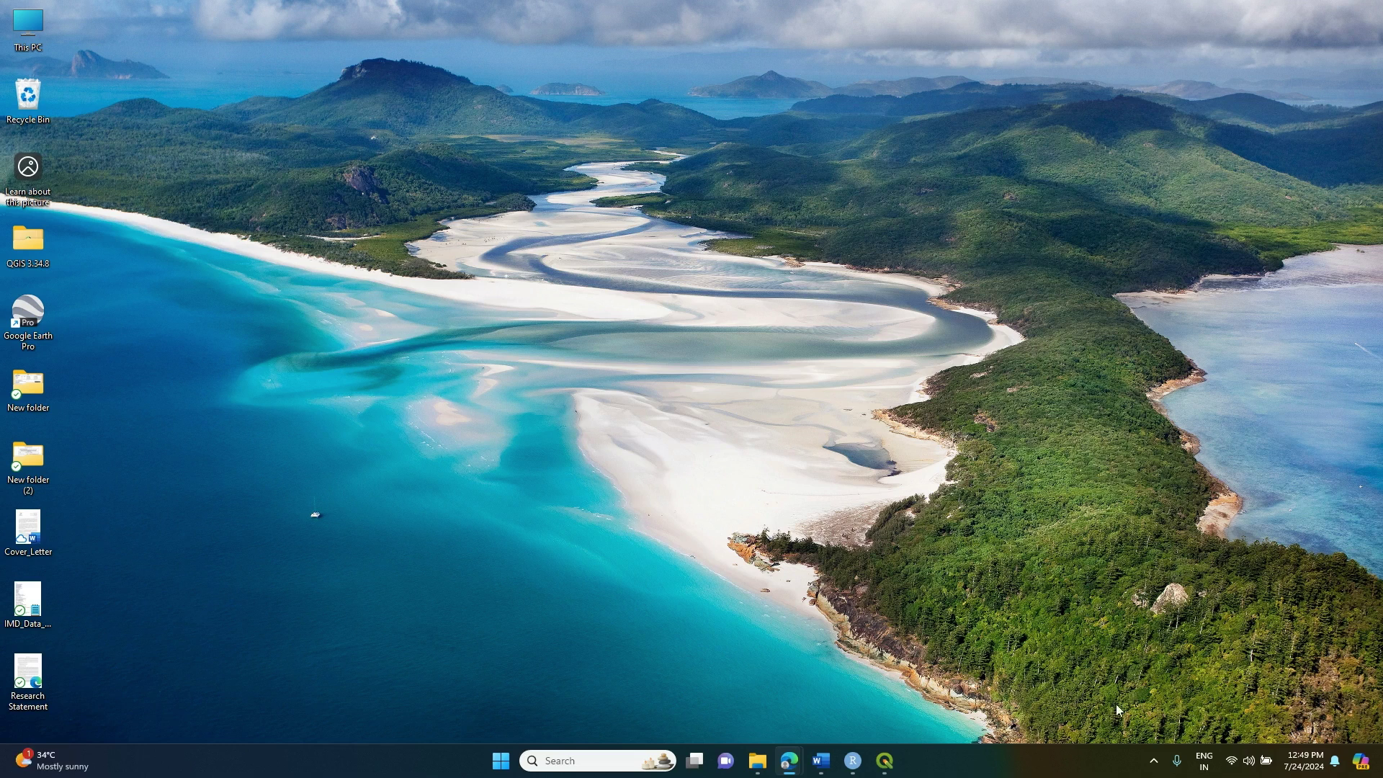
# - Search Bing for 'mosdac' in Edge and open the MOSDAC home page from the results
pyautogui.click(792, 765)
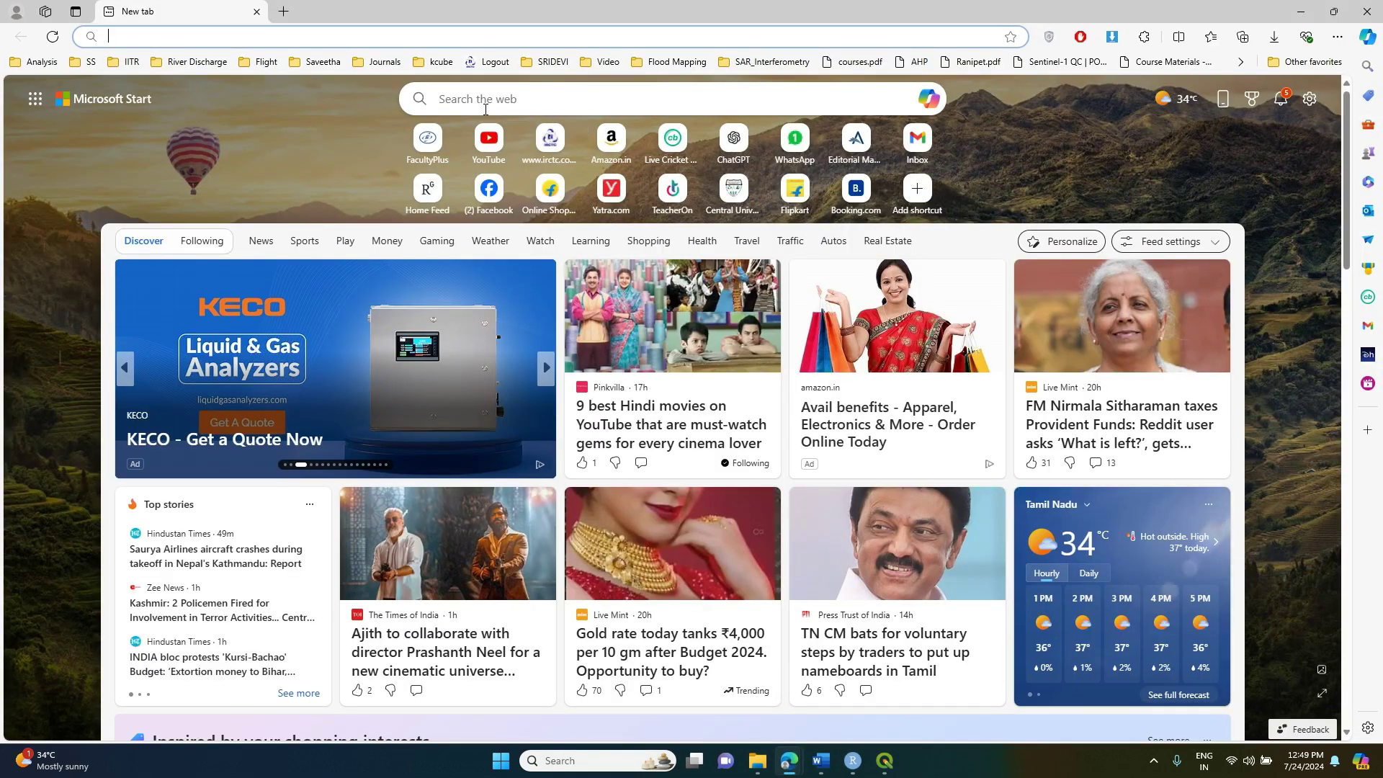
pyautogui.write('mode')
pyautogui.press('BackSpace')
pyautogui.press('BackSpace')
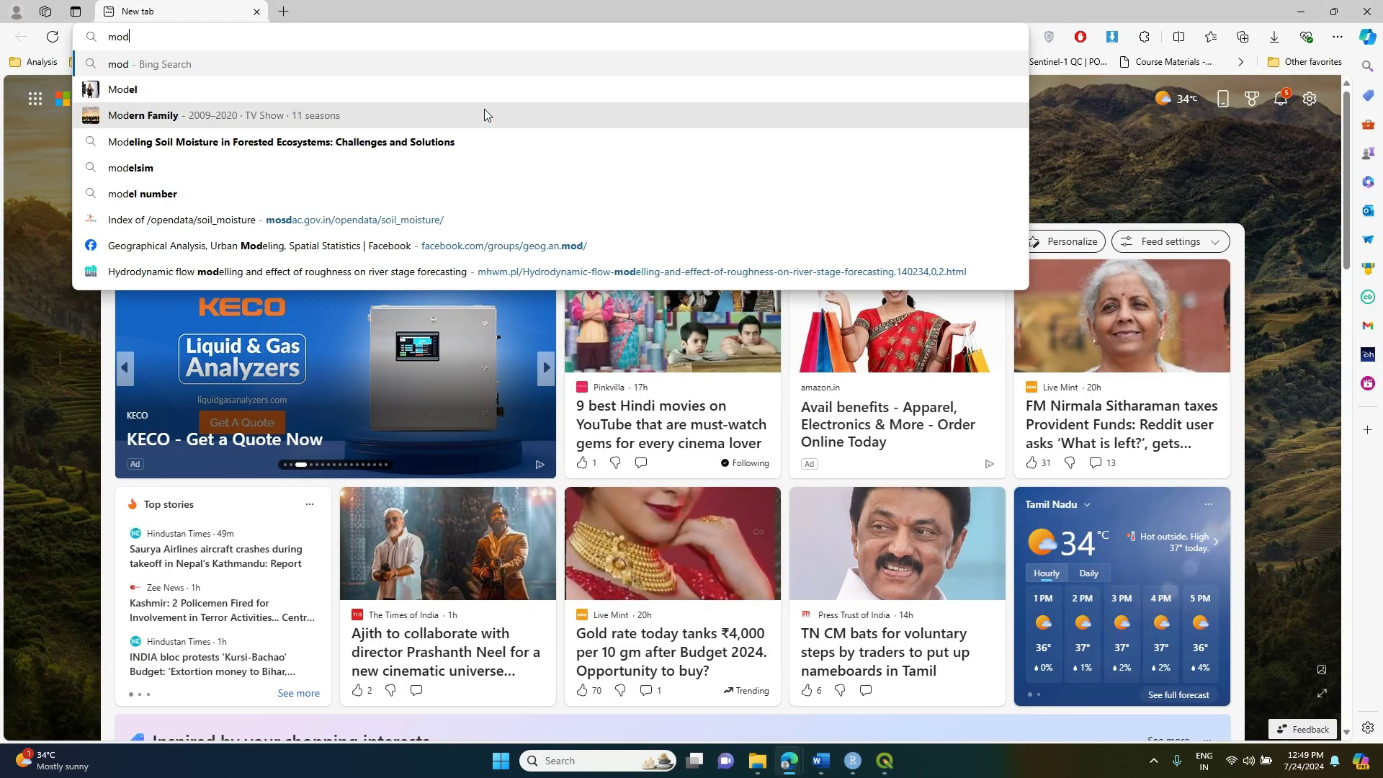
pyautogui.write('sd')
pyautogui.press('Return')
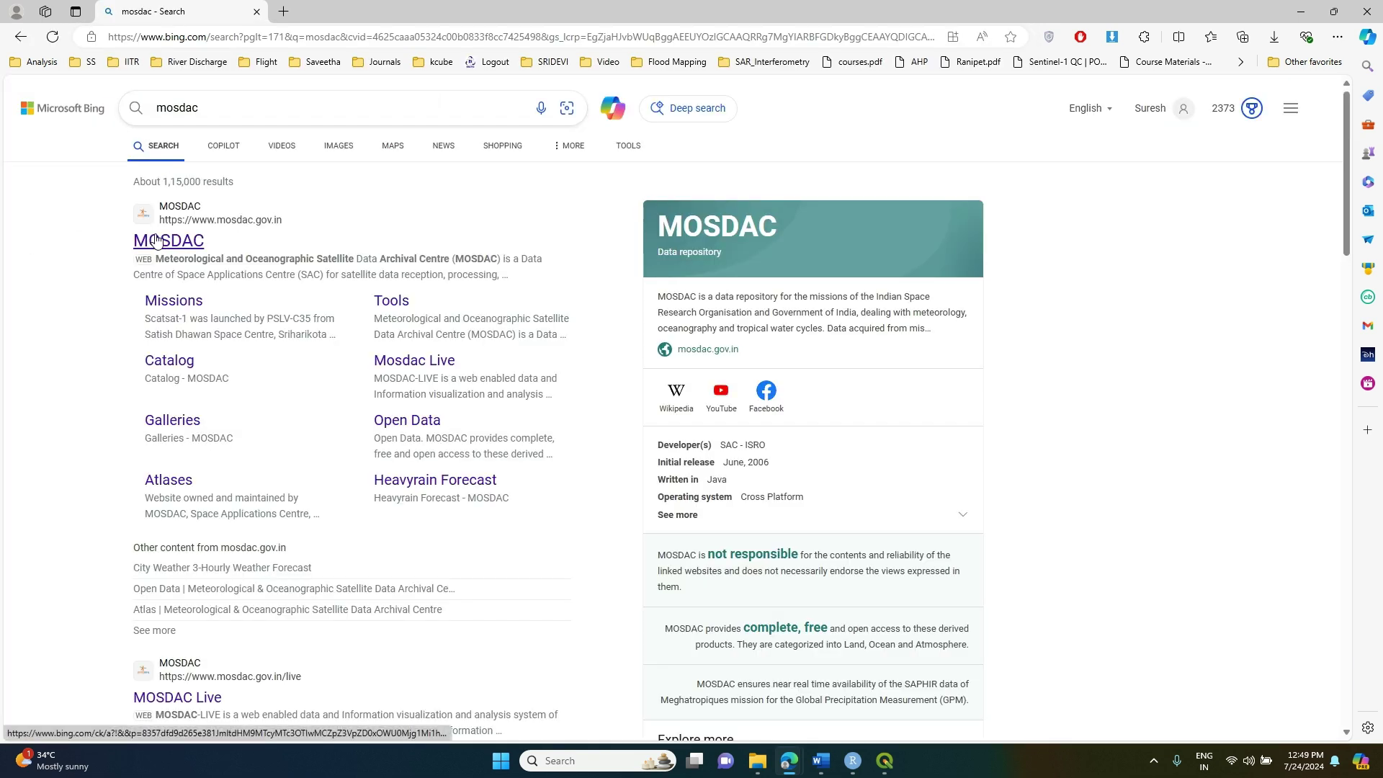
pyautogui.click(157, 240)
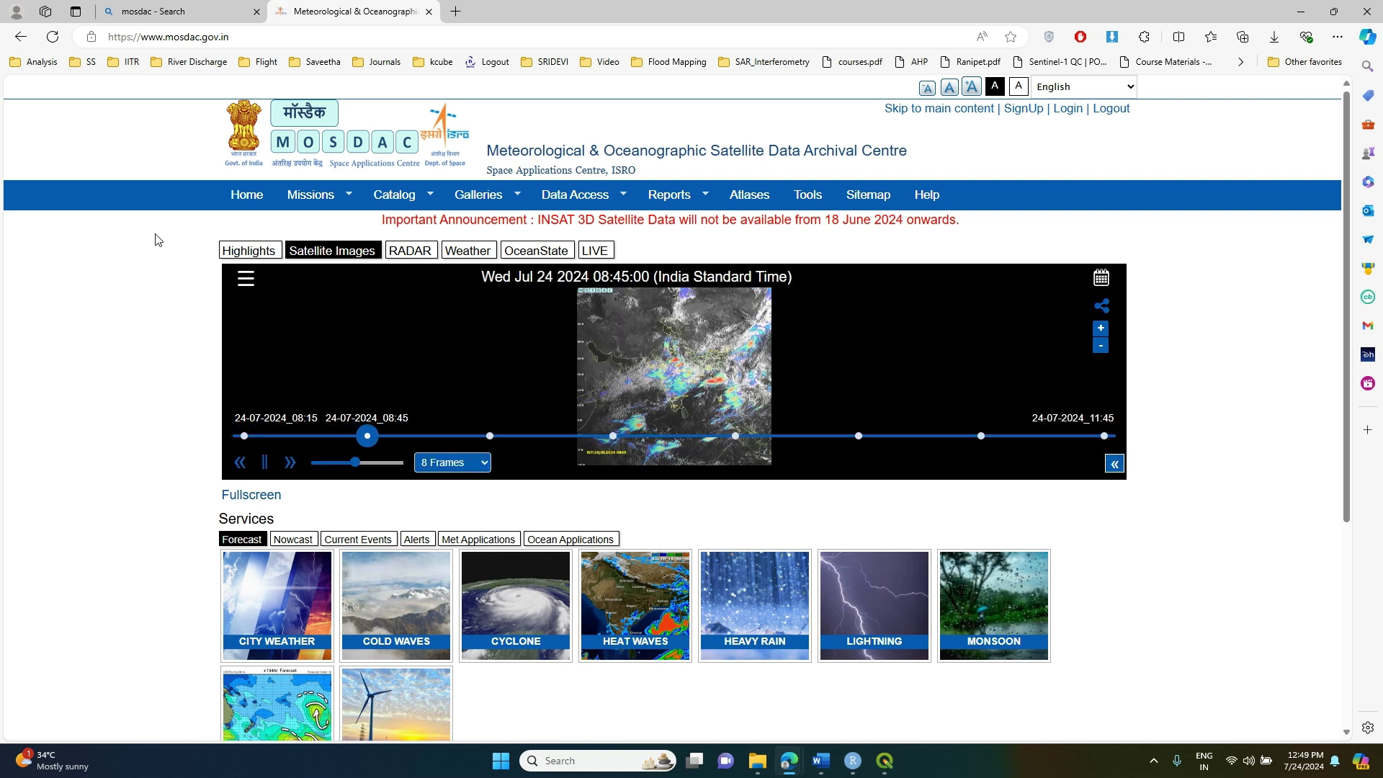
# - Go through Data Access > Open Data to the Soil Moisture page and its data access link
pyautogui.moveTo(478, 194)
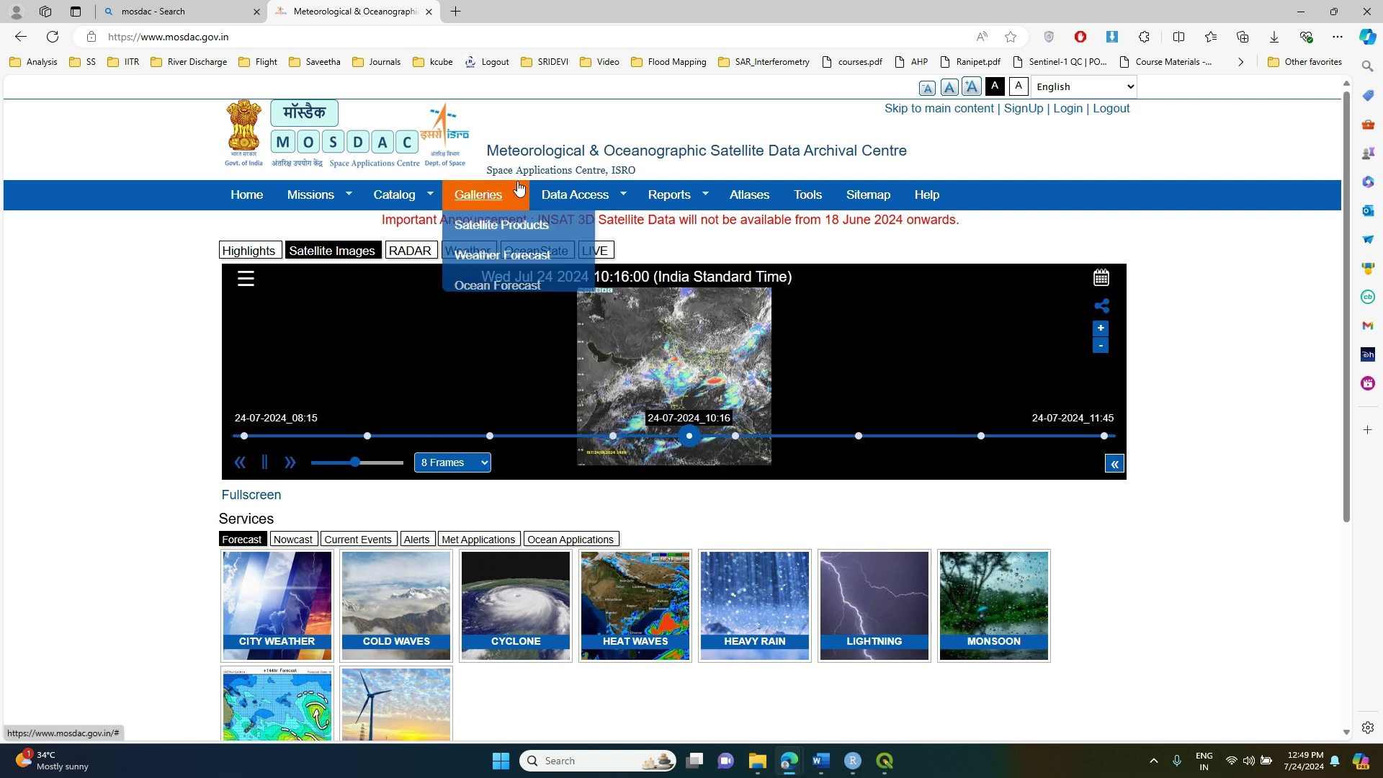
pyautogui.moveTo(569, 196)
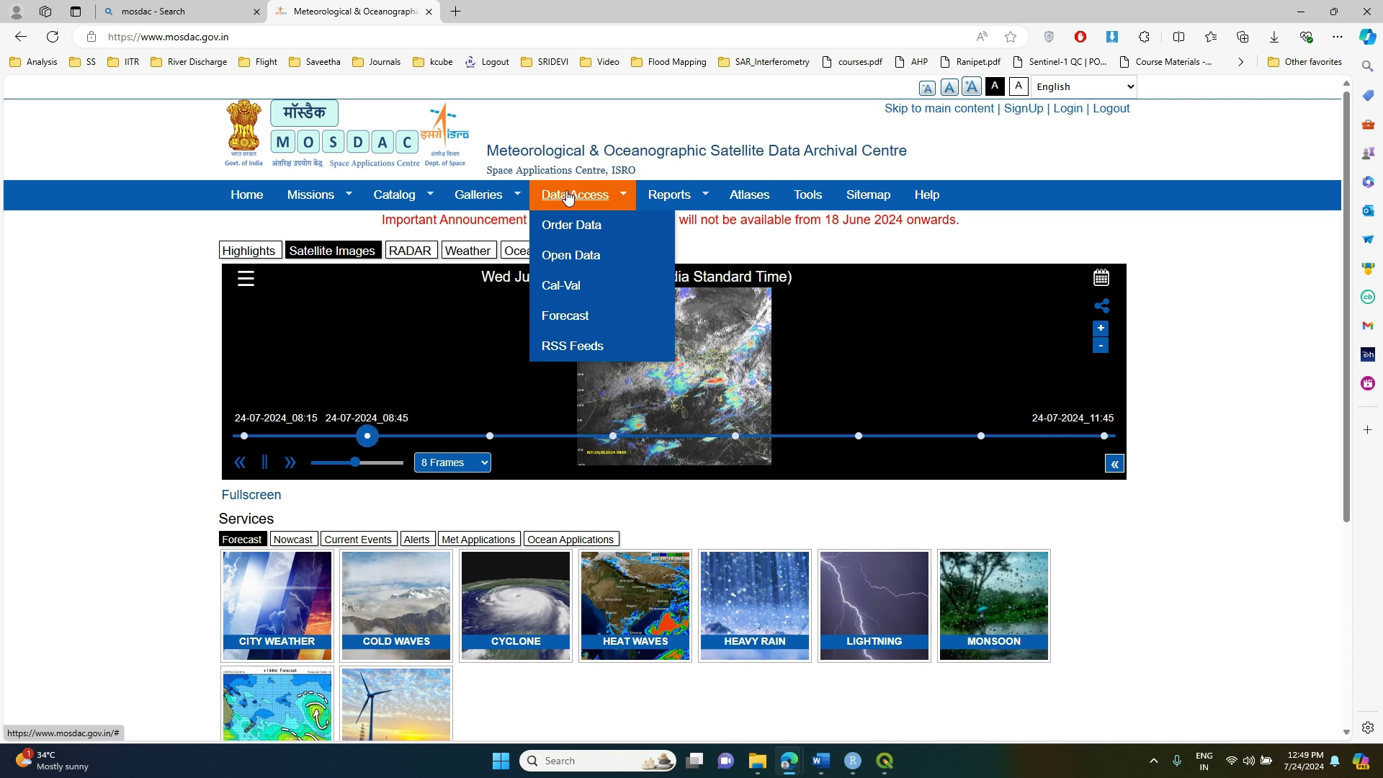
pyautogui.click(587, 261)
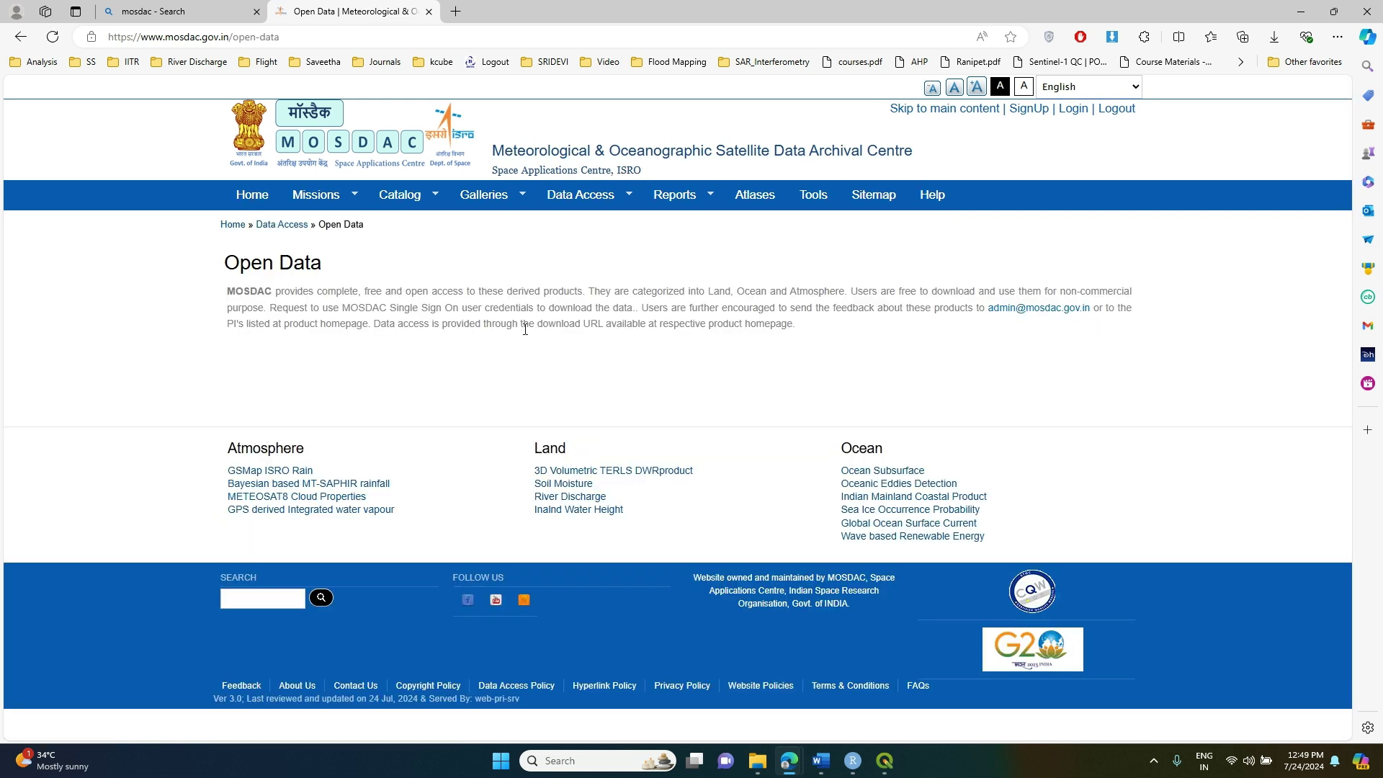
pyautogui.click(587, 494)
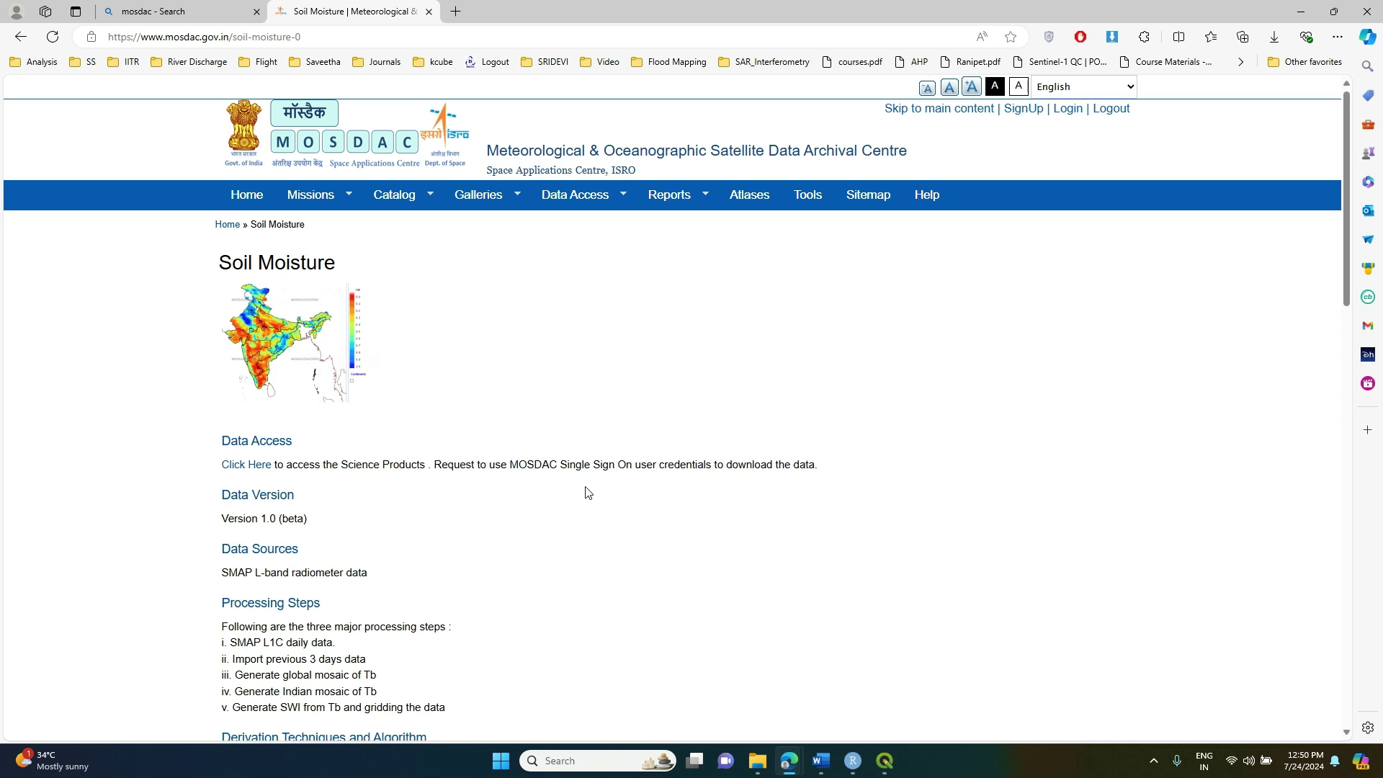
pyautogui.click(235, 467)
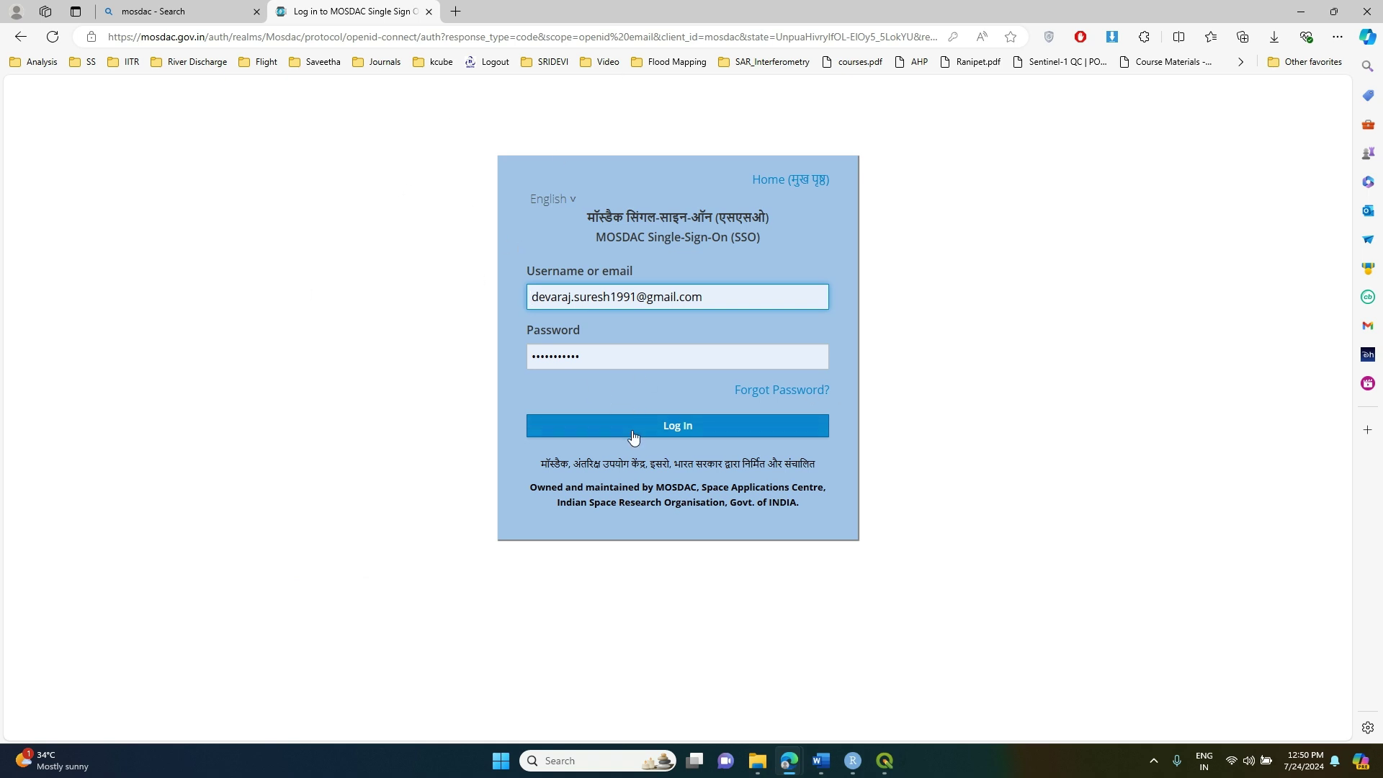
# - Log in to MOSDAC with the saved credentials and open the smi soil moisture folder
pyautogui.click(702, 431)
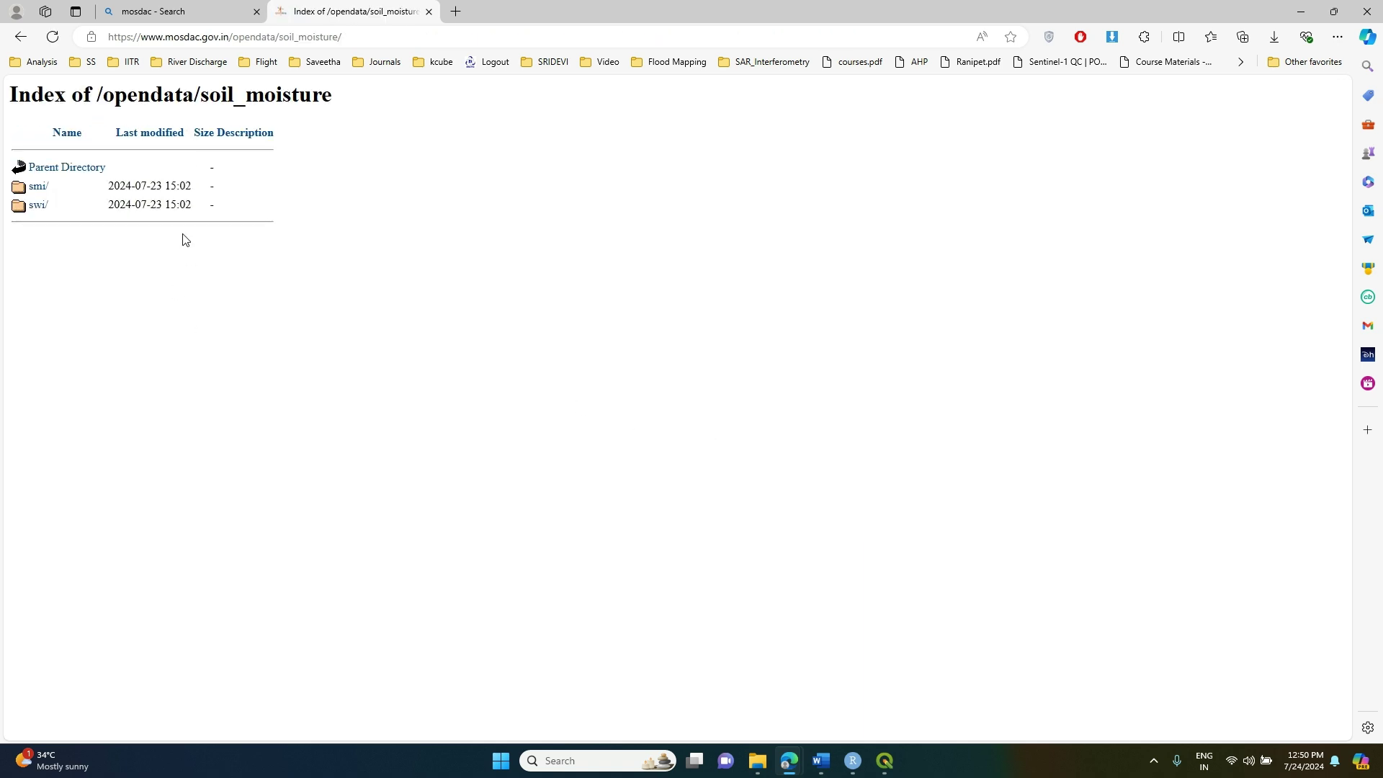
pyautogui.click(38, 191)
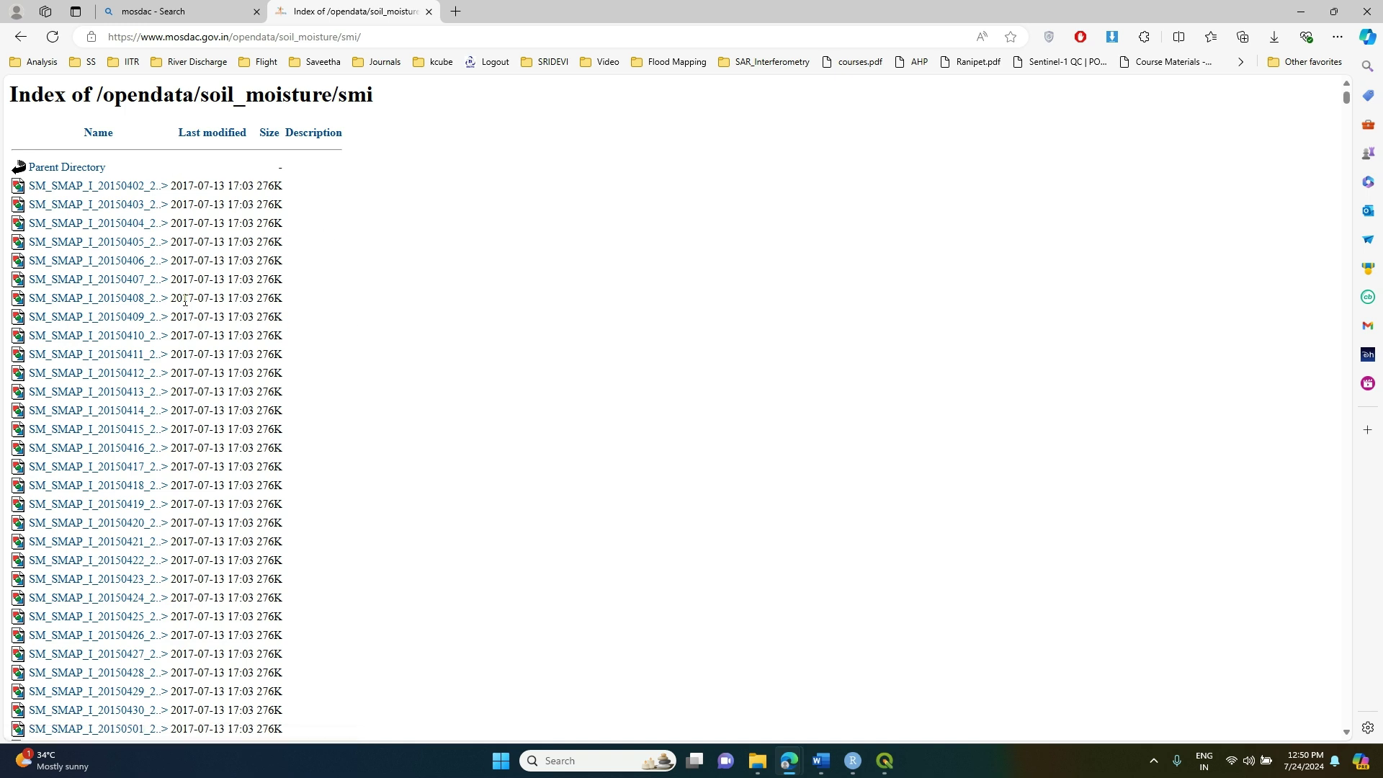
# - Download SM_SMAP_I_20240720_20240722.tif from the bottom of the smi listing and bring QGIS forward
pyautogui.scroll(-13, 404, 294)
pyautogui.scroll(1, 412, 367)
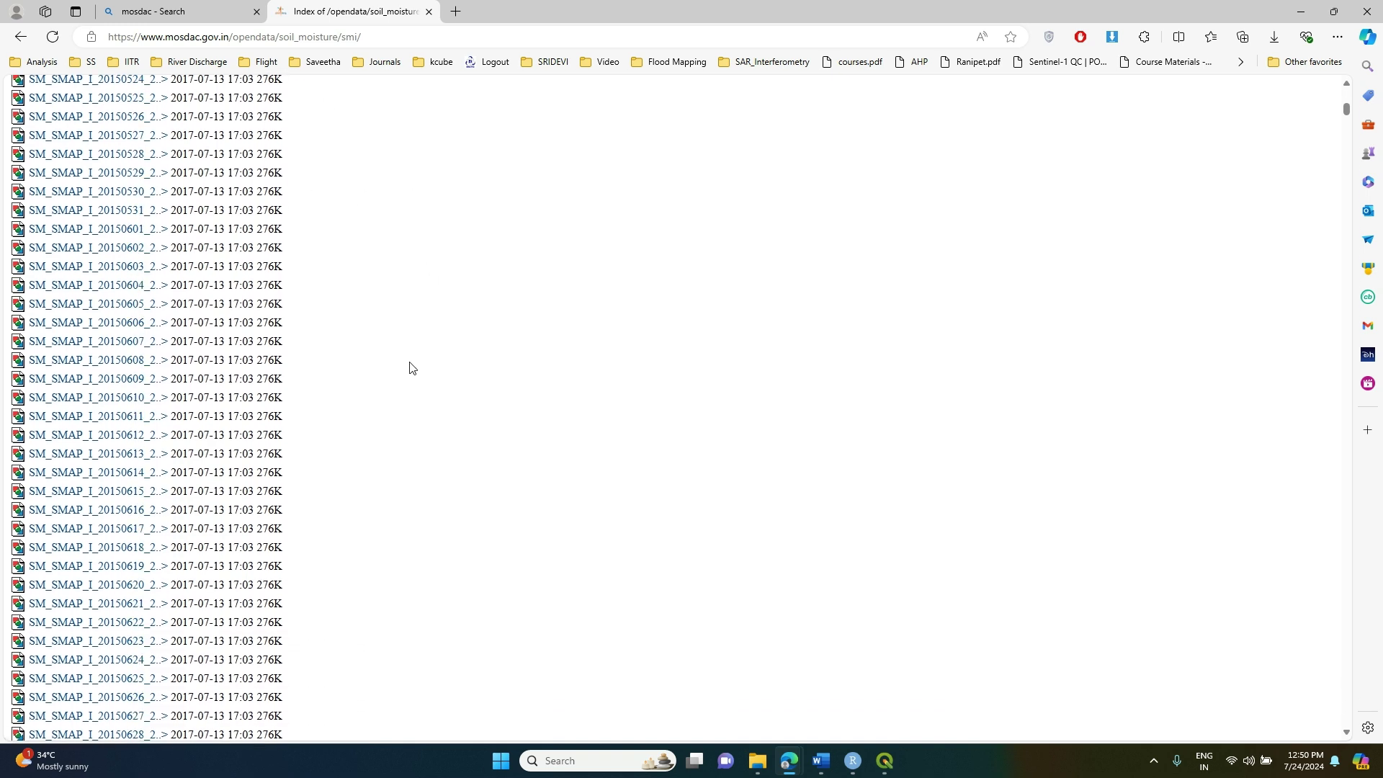
pyautogui.scroll(6, 404, 463)
pyautogui.scroll(6, 386, 452)
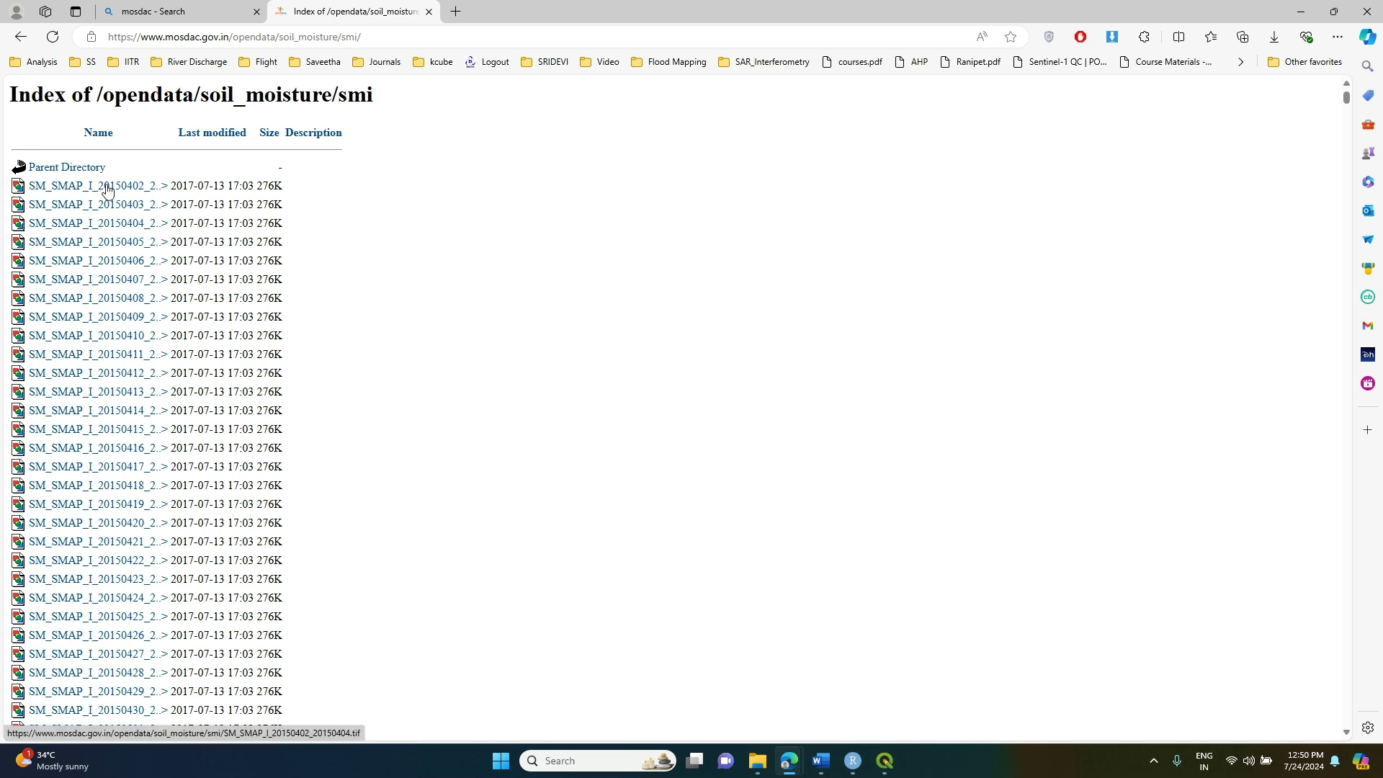
pyautogui.moveTo(1347, 99); pyautogui.dragTo(1346, 720)
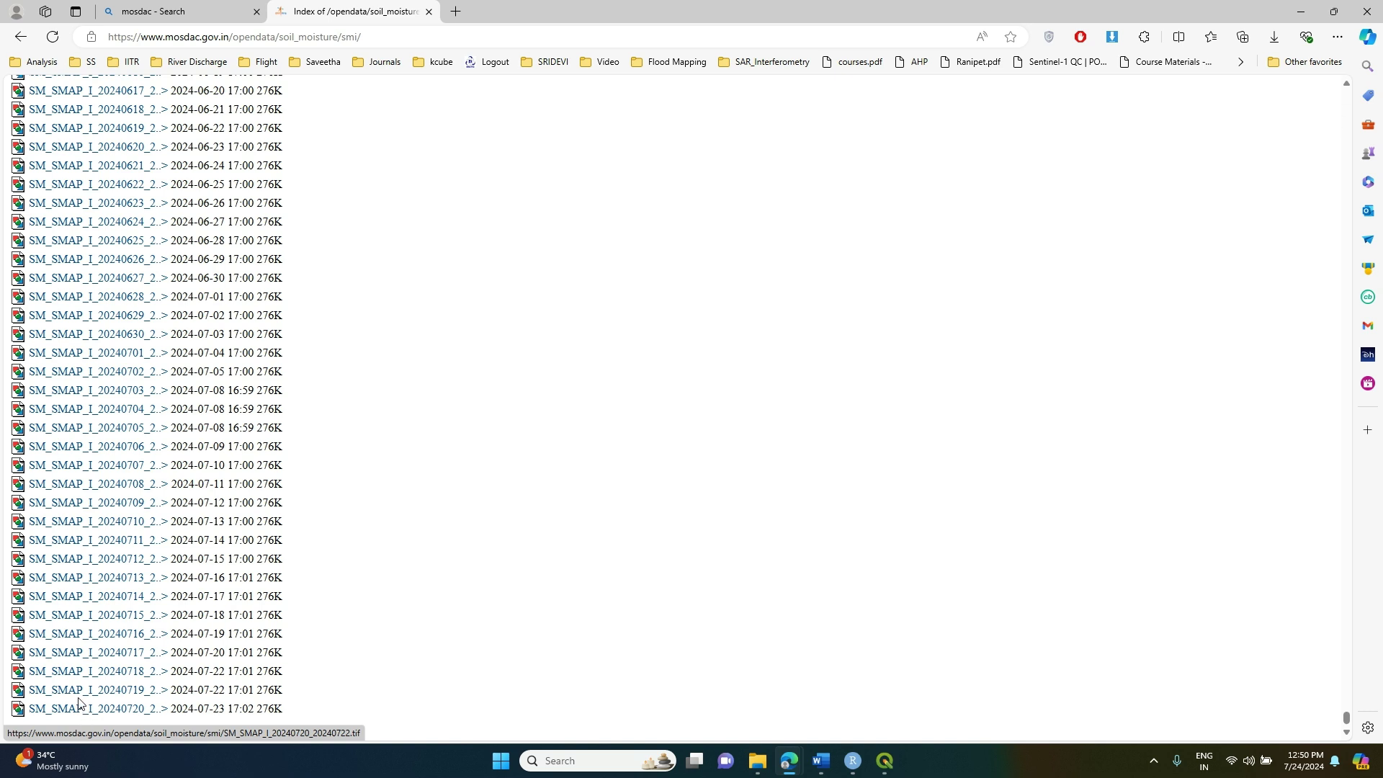
pyautogui.click(96, 709)
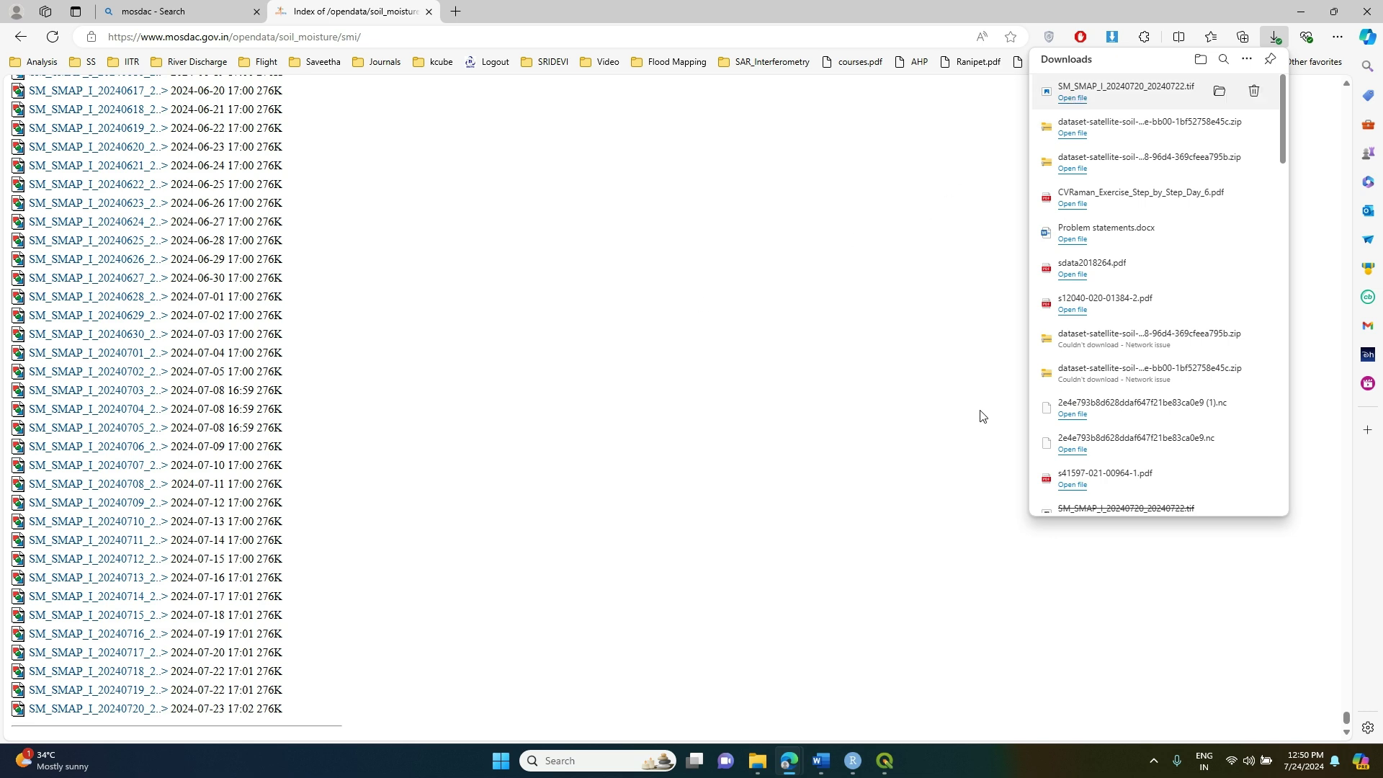
pyautogui.click(884, 760)
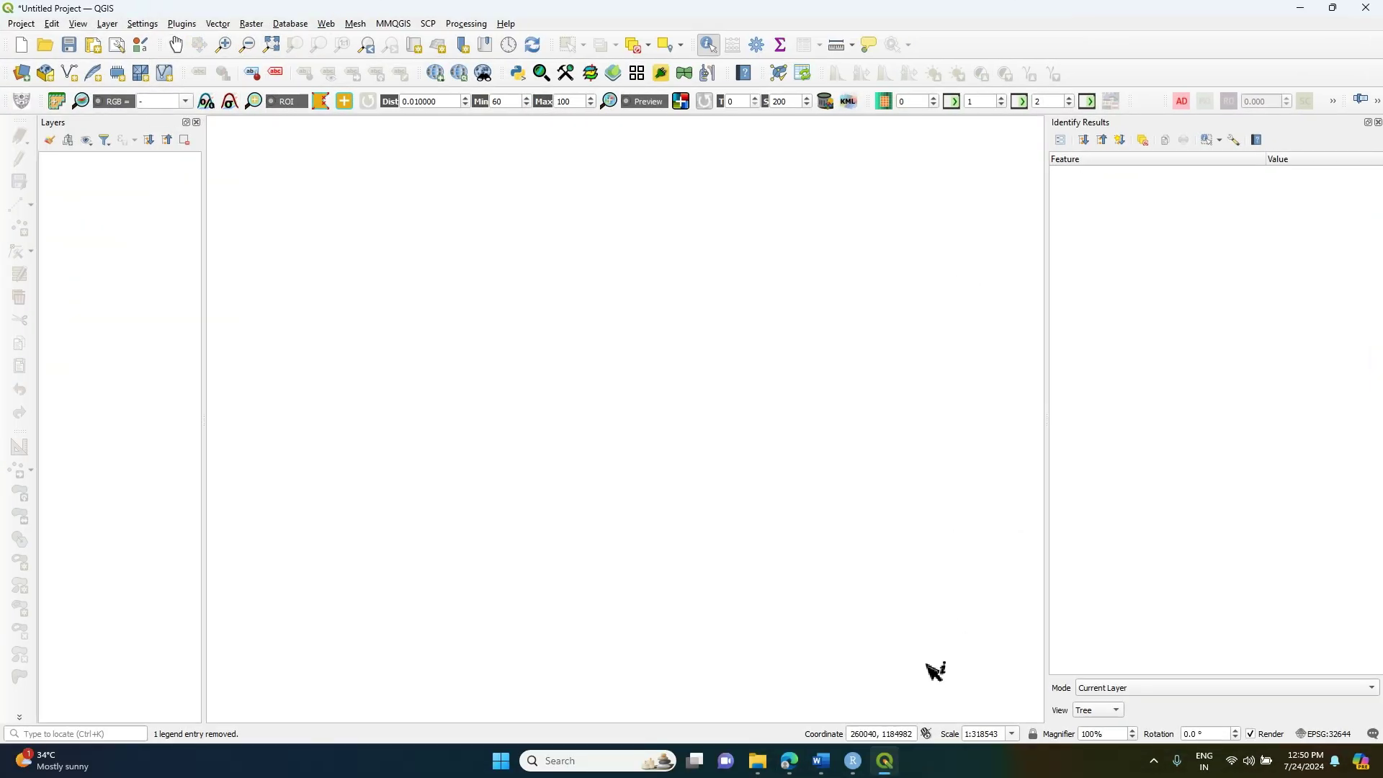
# - Drag the downloaded SM_SMAP_I_20240720 GeoTIFF from Edge's downloads list onto the QGIS map
pyautogui.click(789, 760)
pyautogui.click(1275, 38)
pyautogui.moveTo(1093, 91); pyautogui.dragTo(290, 368)
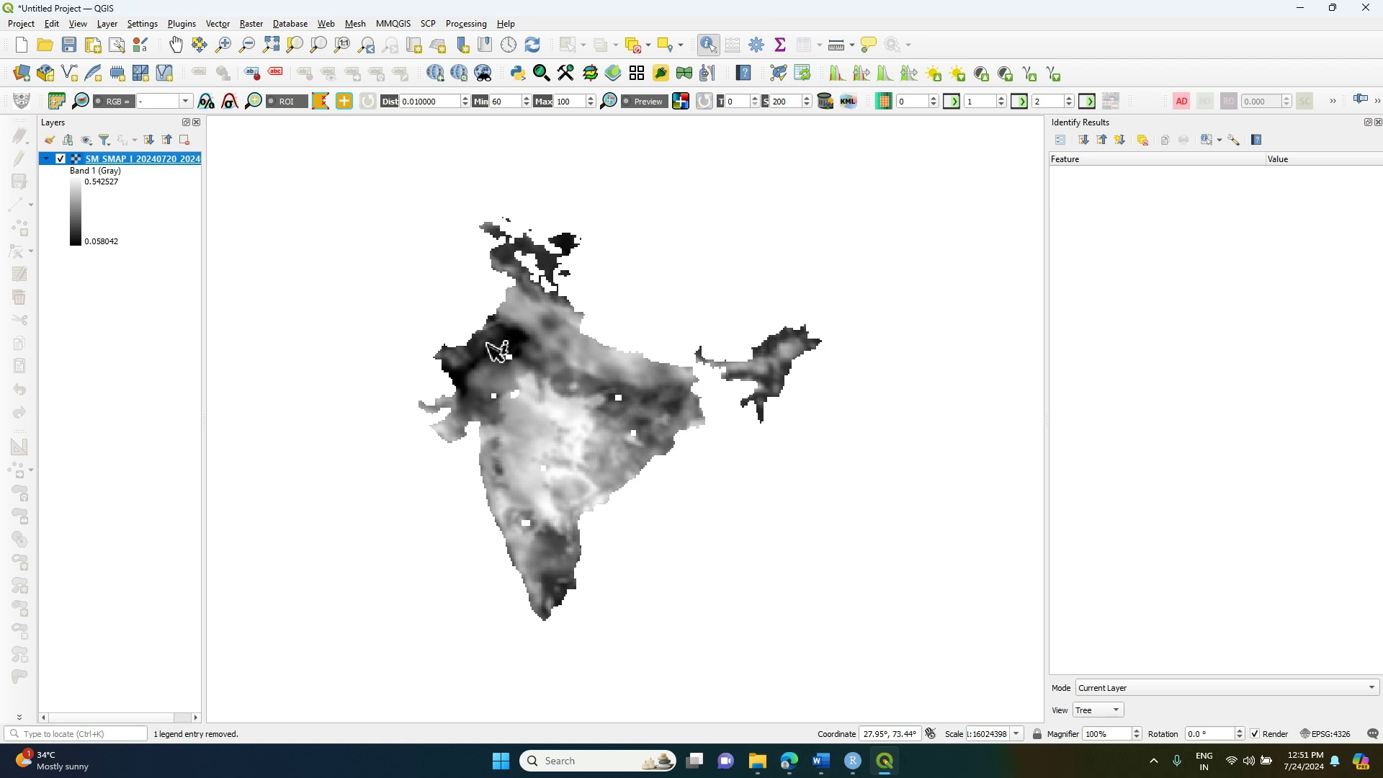
# - Check the layer properties: values 0.058042–0.542527 and 0.125° pixel size, then minimize QGIS
pyautogui.rightClick(141, 158)
pyautogui.click(217, 425)
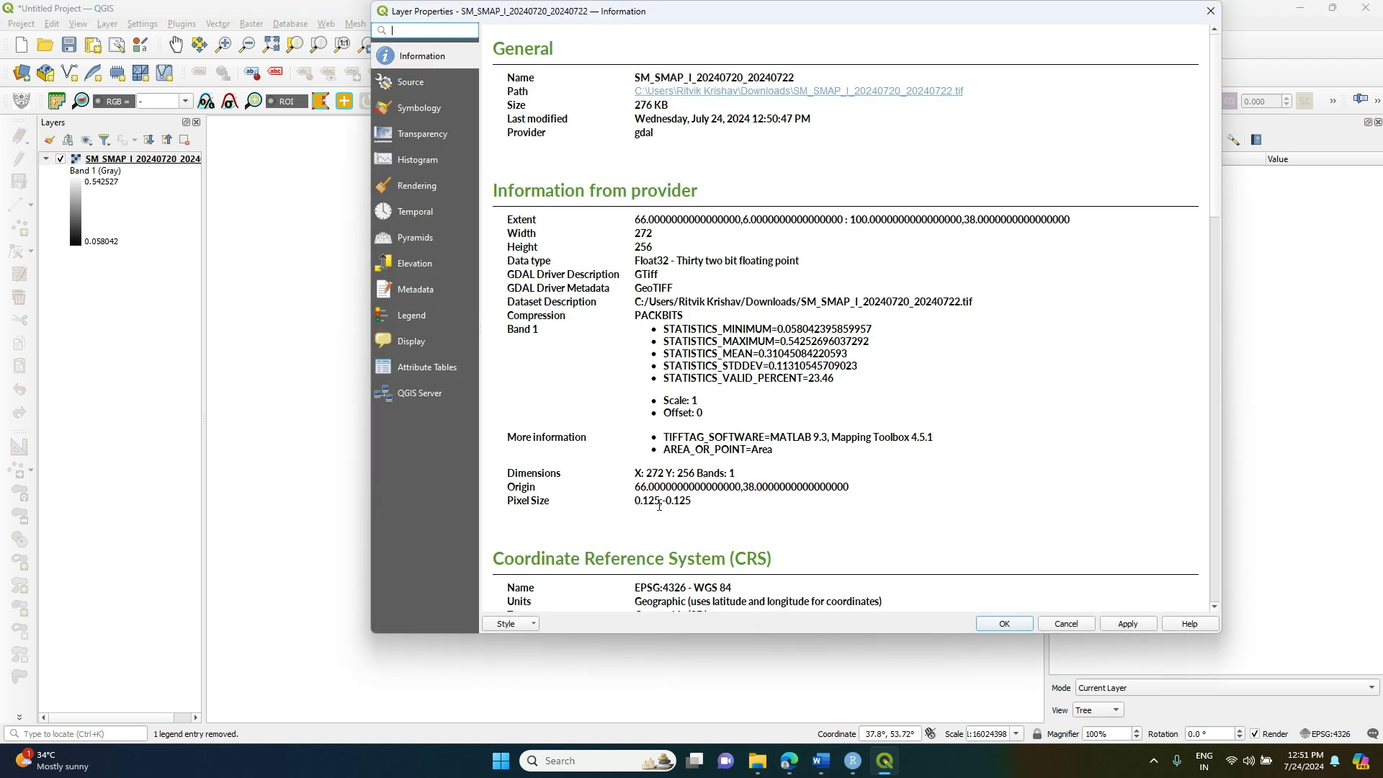
pyautogui.moveTo(660, 500); pyautogui.dragTo(654, 499)
pyautogui.click(1210, 12)
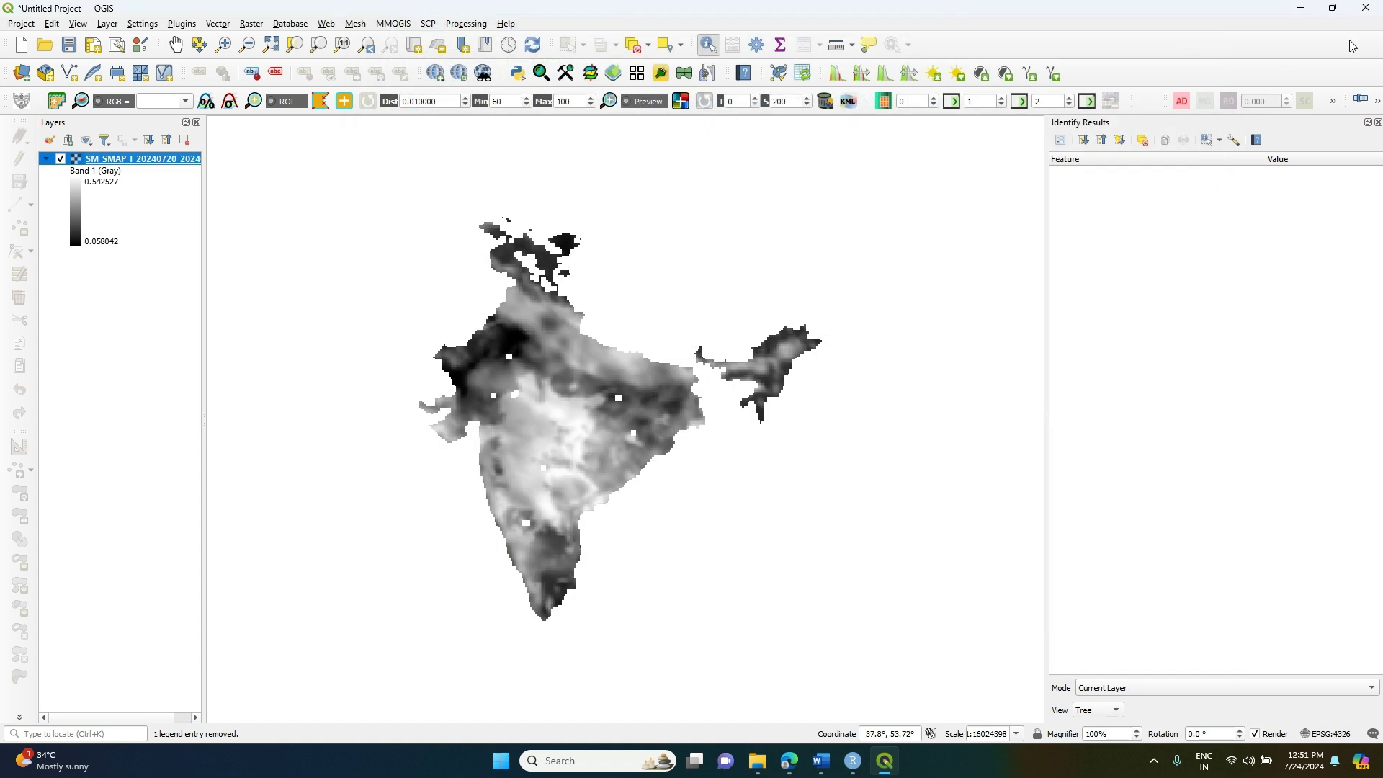
pyautogui.click(1301, 9)
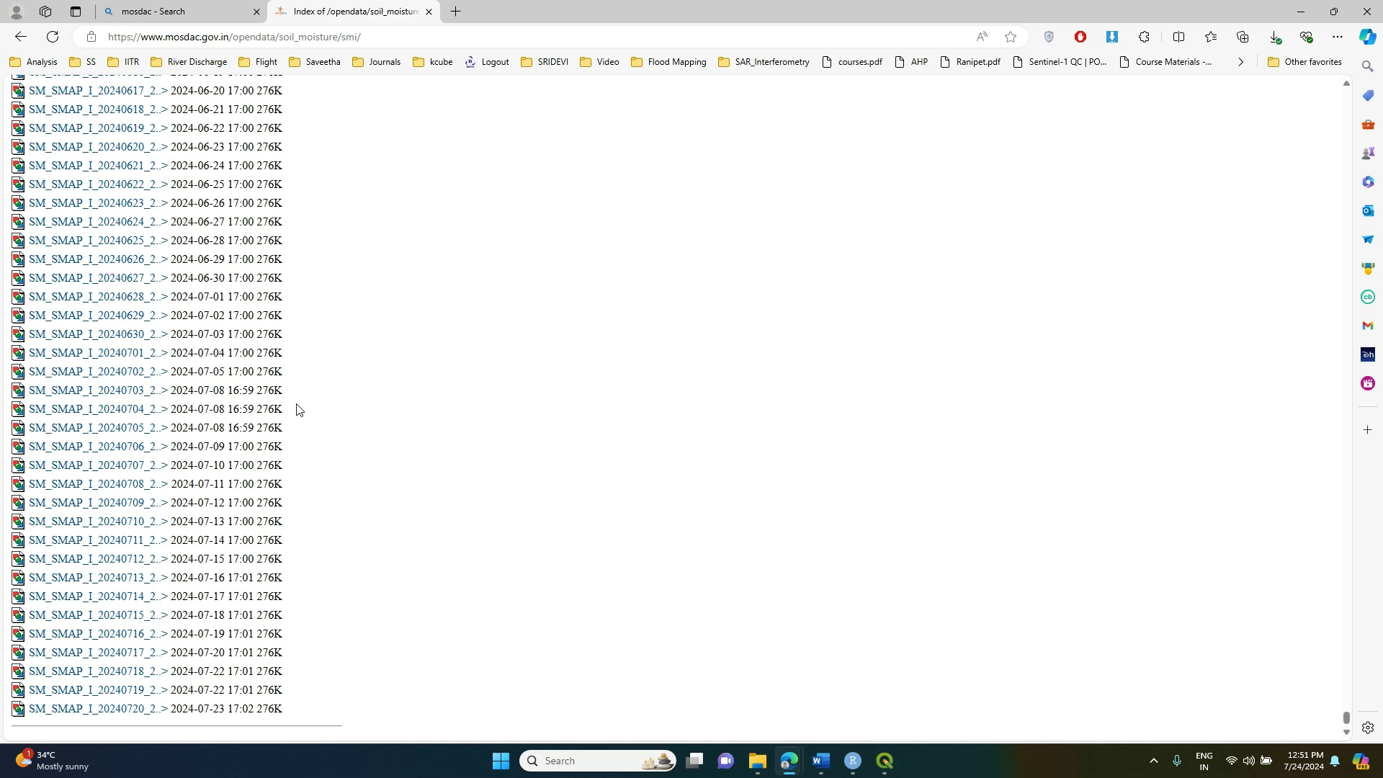
# - Scroll to the newest SM_SMAP_I_20240720 entry at the listing's end and open Edge's extensions menu
pyautogui.scroll(15, 221, 409)
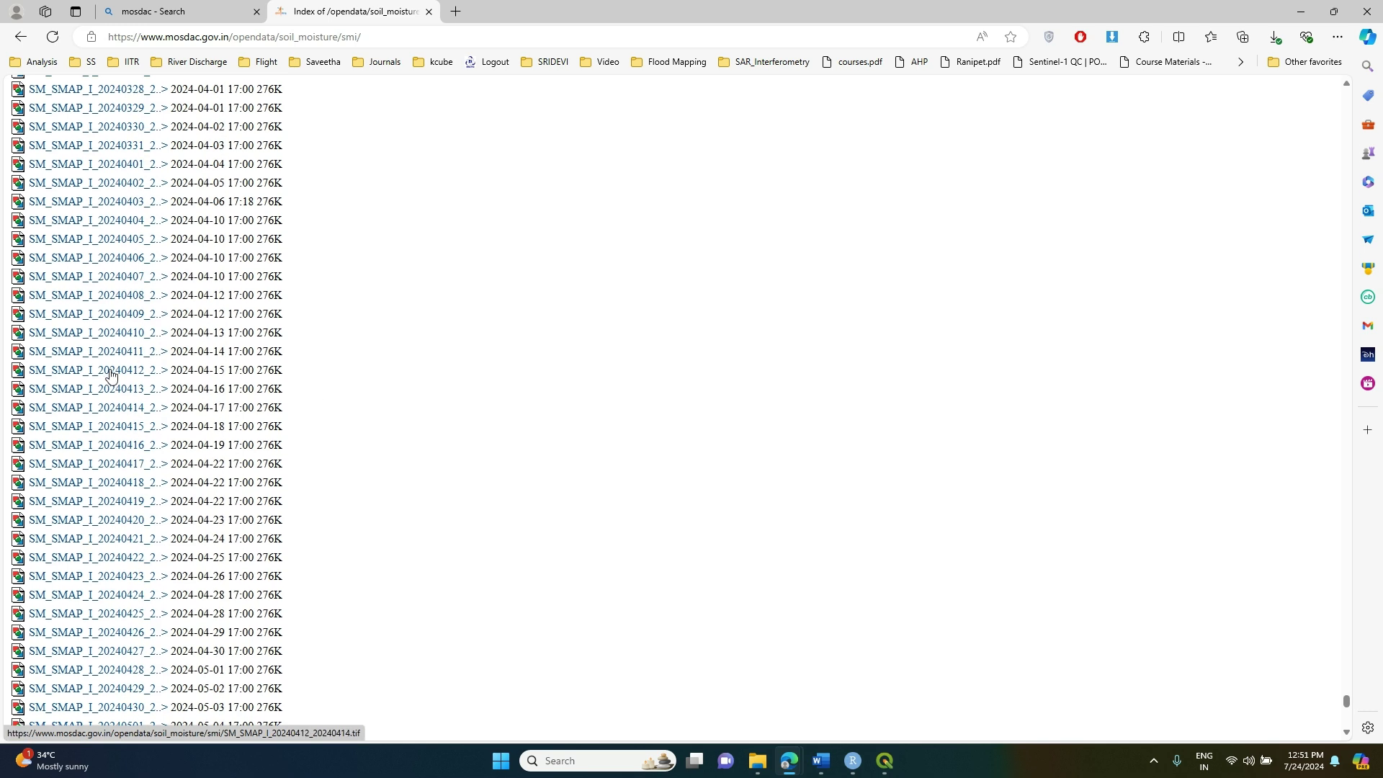
pyautogui.moveTo(1345, 703)
pyautogui.mouseDown()
pyautogui.moveTo(1330, 191)
pyautogui.moveTo(1348, 86)
pyautogui.moveTo(1346, 718)
pyautogui.mouseUp()
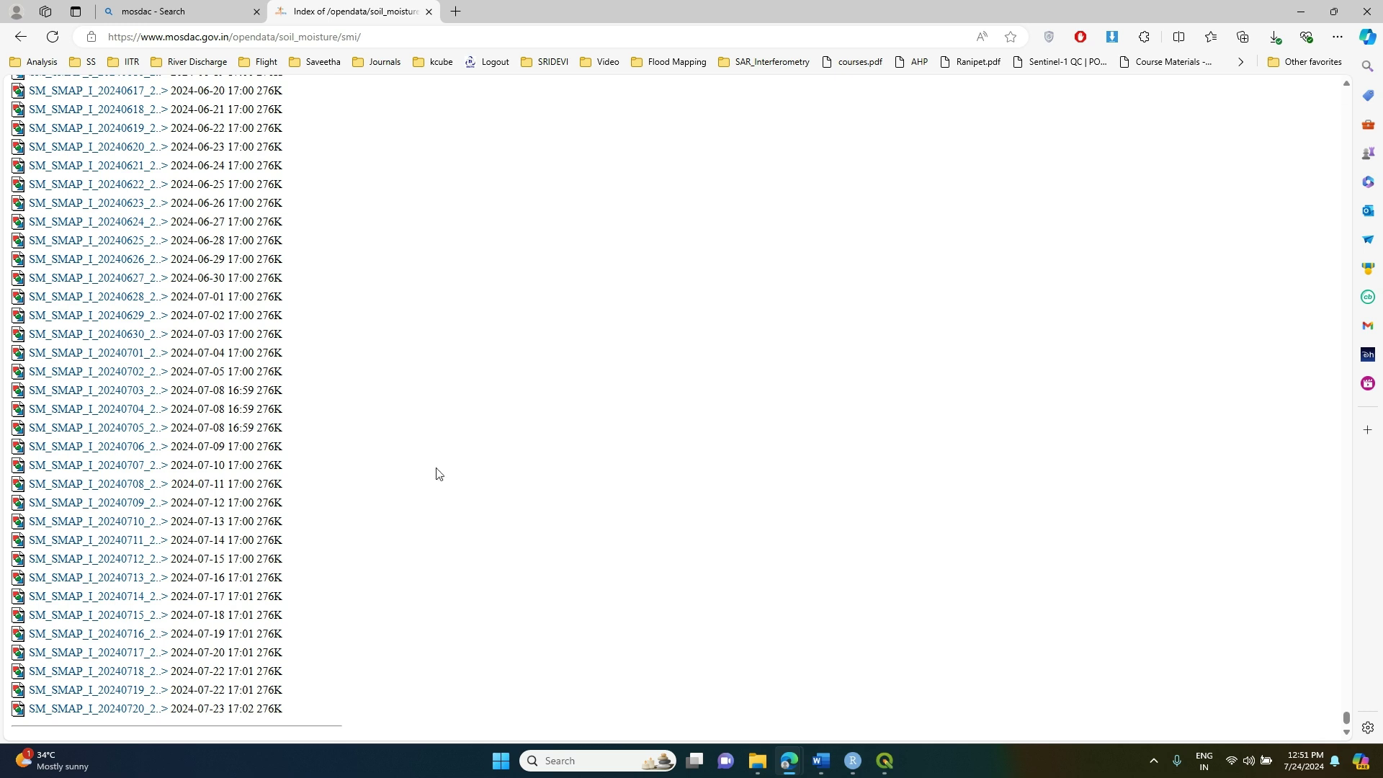
pyautogui.click(1144, 37)
# - Verify Image Downloader is installed and enabled, test its popup, and return to the soil moisture tab
pyautogui.click(1034, 304)
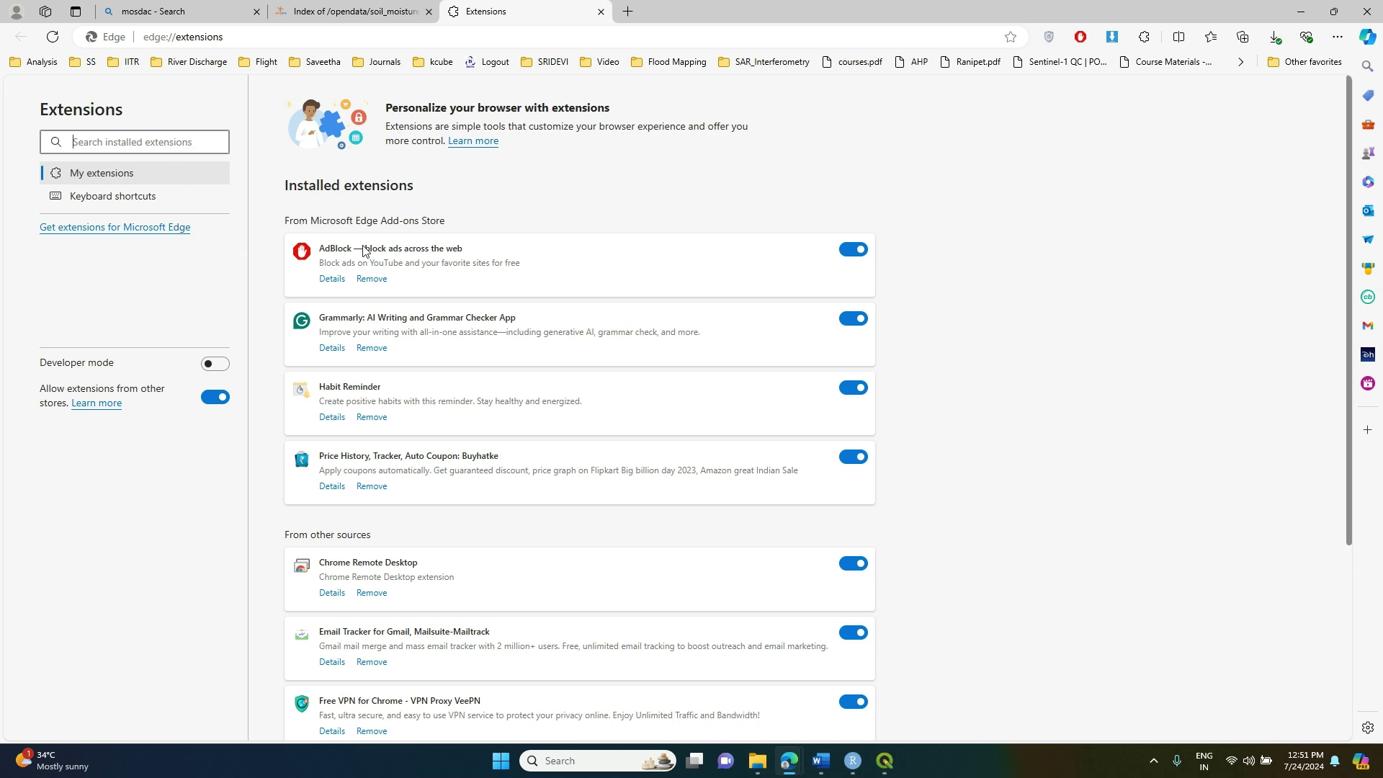
pyautogui.scroll(-3, 654, 505)
pyautogui.scroll(-1, 654, 505)
pyautogui.moveTo(395, 568); pyautogui.dragTo(325, 564)
pyautogui.rightClick(321, 569)
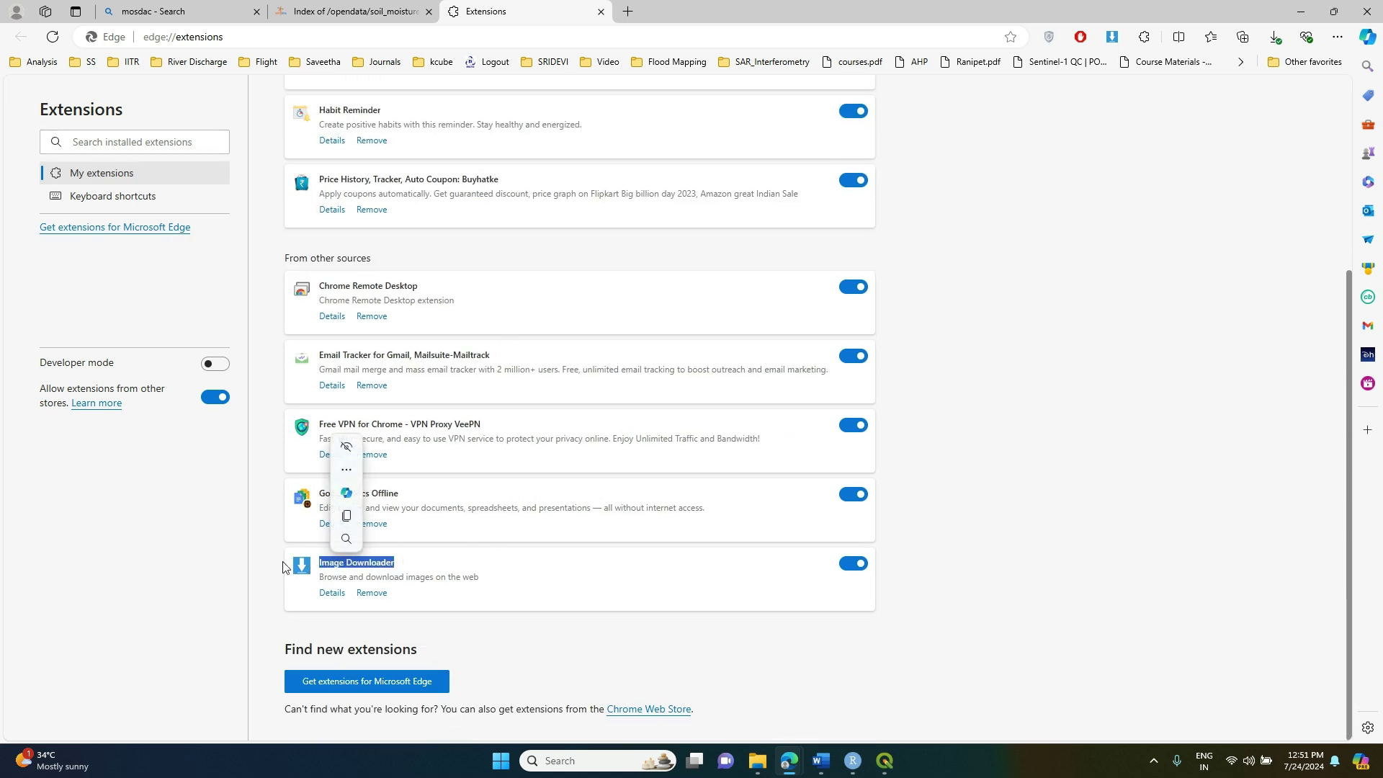
pyautogui.click(345, 515)
pyautogui.scroll(-5, 389, 576)
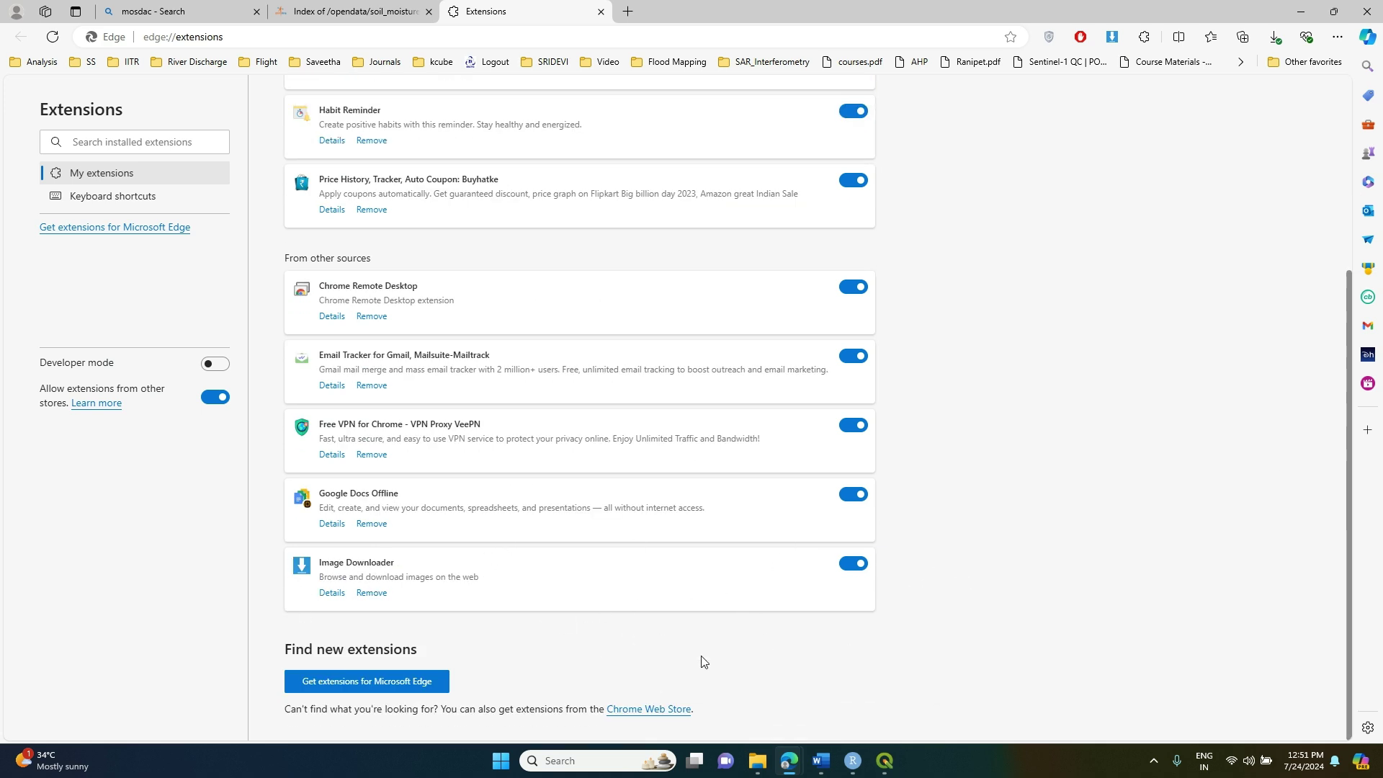
pyautogui.click(1113, 37)
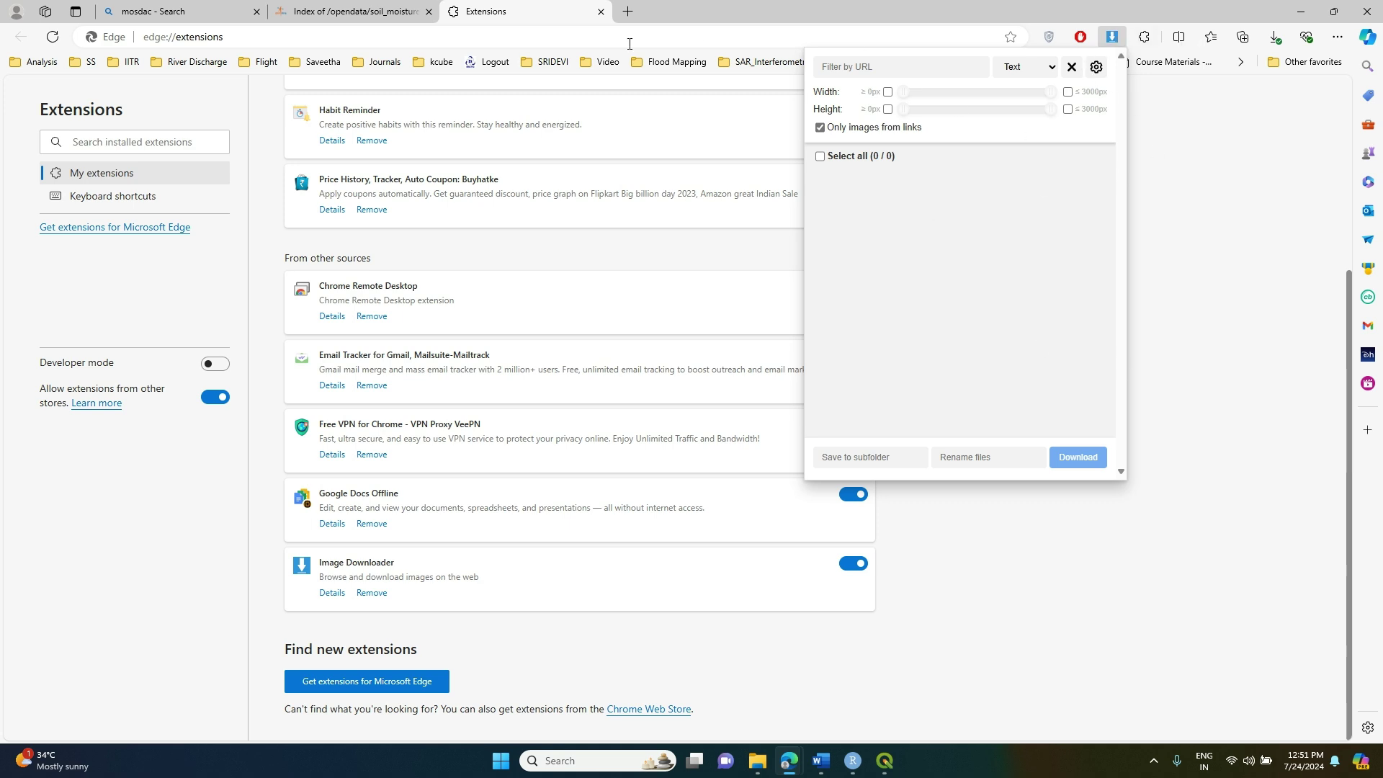
pyautogui.click(346, 13)
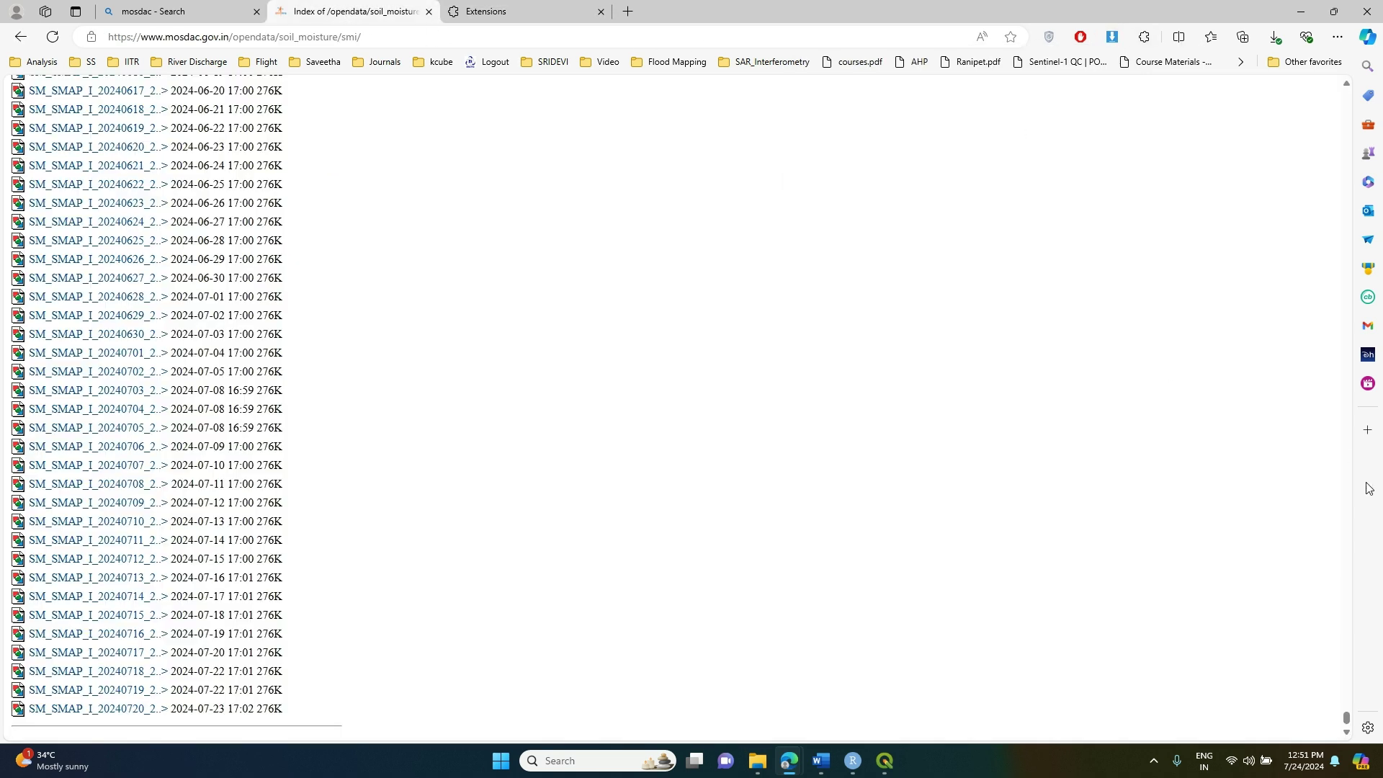
# - Scroll back to the top of the smi index and launch Image Downloader, which finds 3027 linked files
pyautogui.scroll(20, 1257, 437)
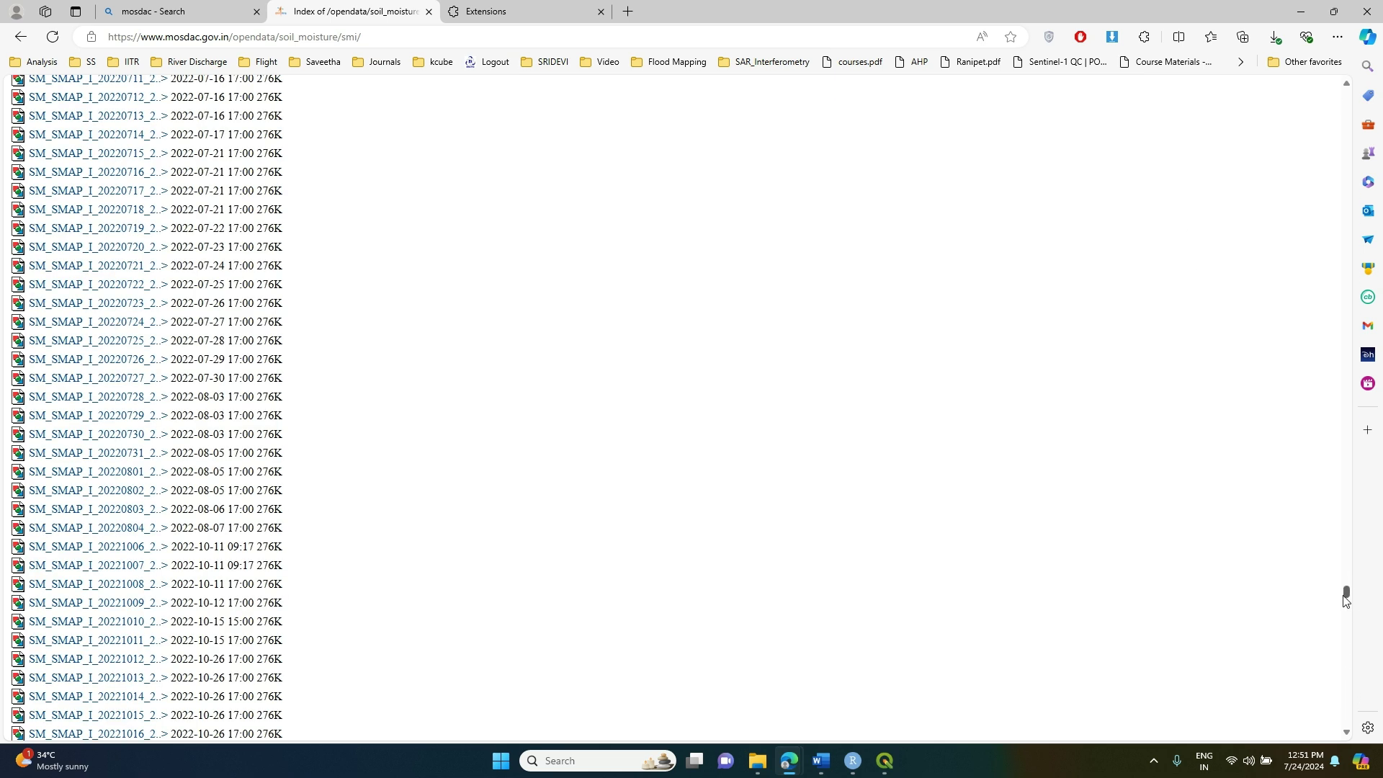
pyautogui.moveTo(1346, 579); pyautogui.dragTo(1342, 49)
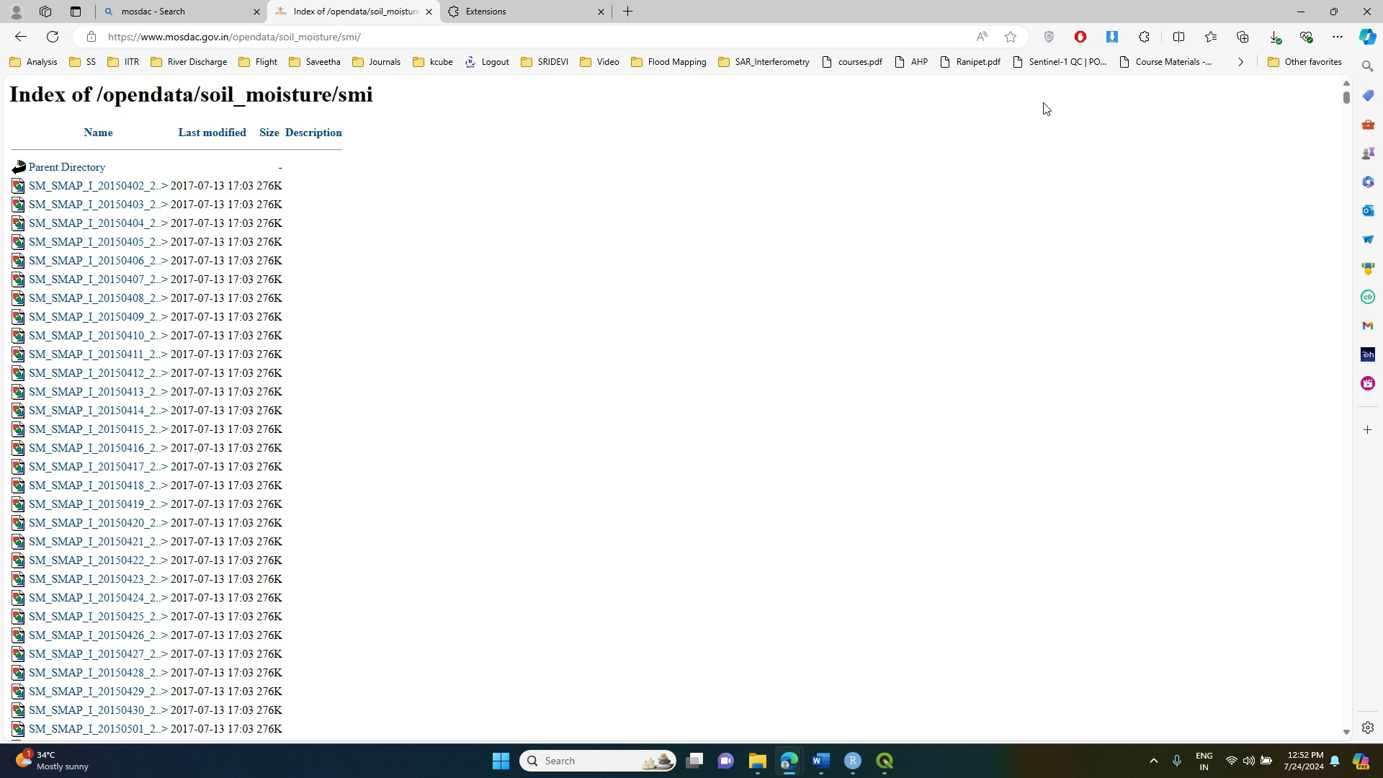
pyautogui.click(1112, 43)
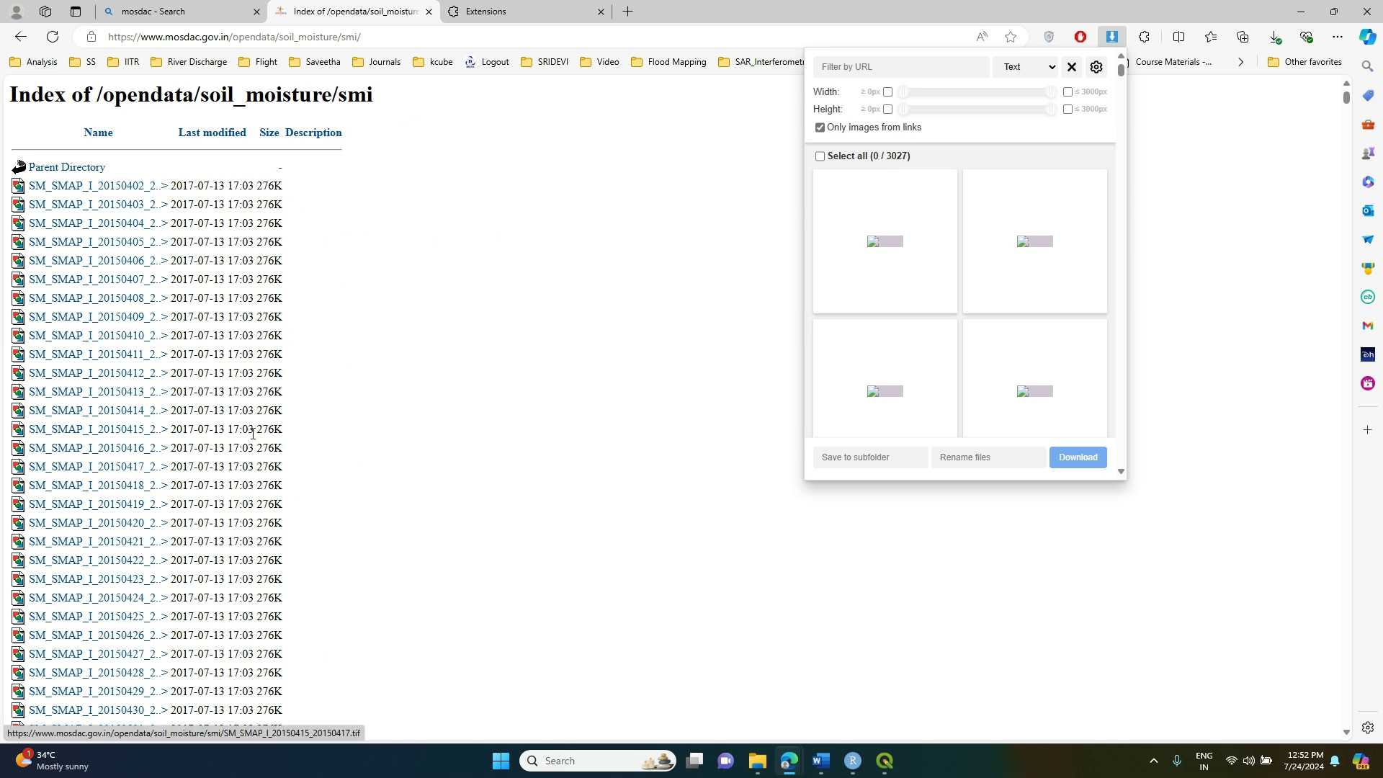
# - Select the first four SM_SMAP_I files (20150402–20150405) in Image Downloader and download them
pyautogui.click(884, 458)
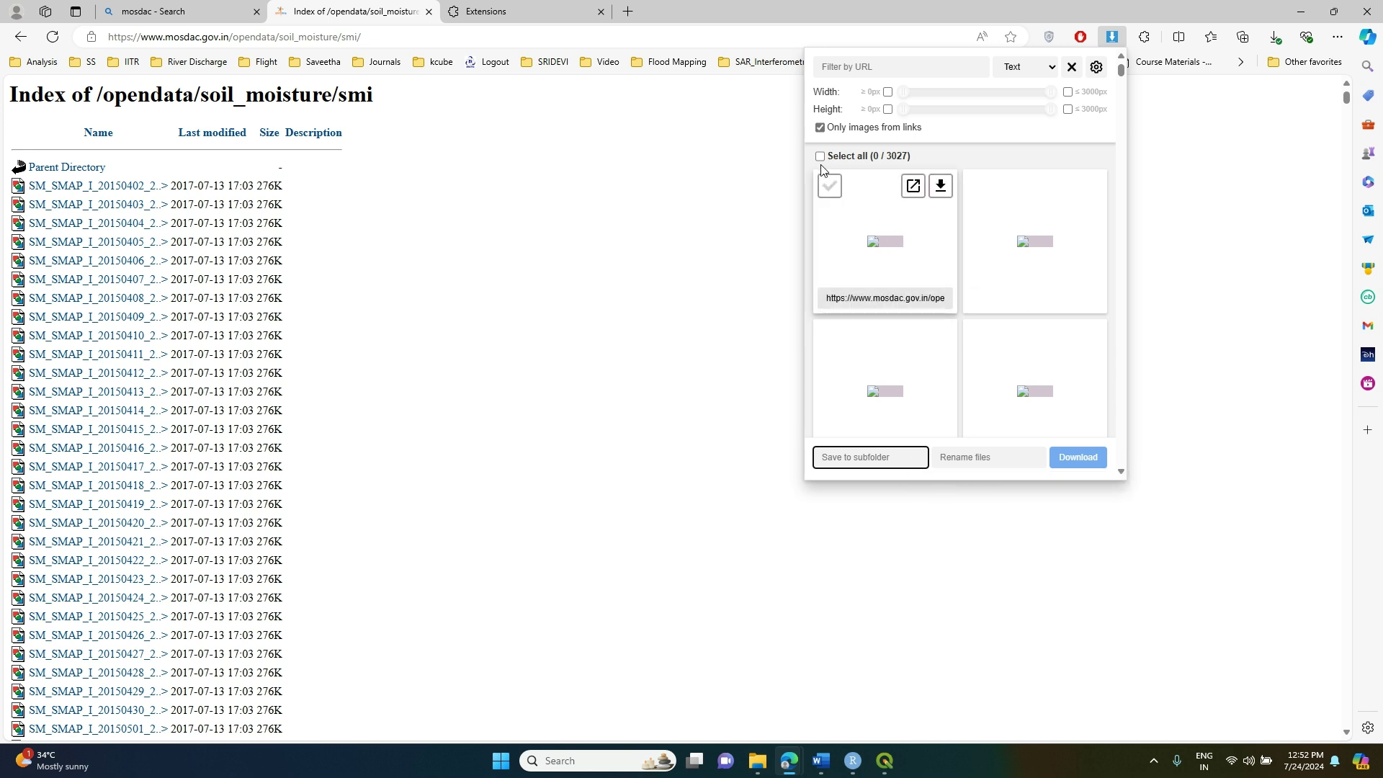
pyautogui.click(829, 185)
pyautogui.click(1009, 311)
pyautogui.click(829, 337)
pyautogui.click(978, 337)
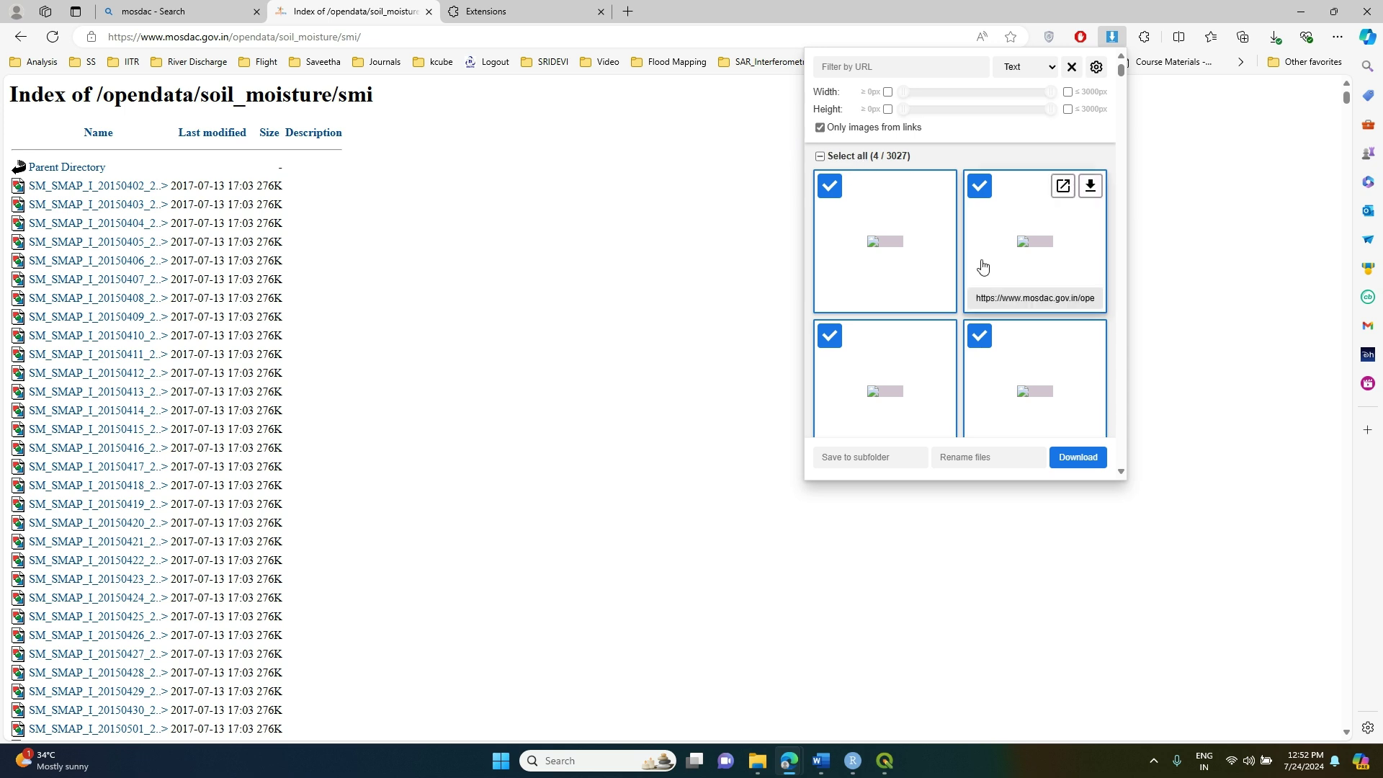
pyautogui.click(1076, 458)
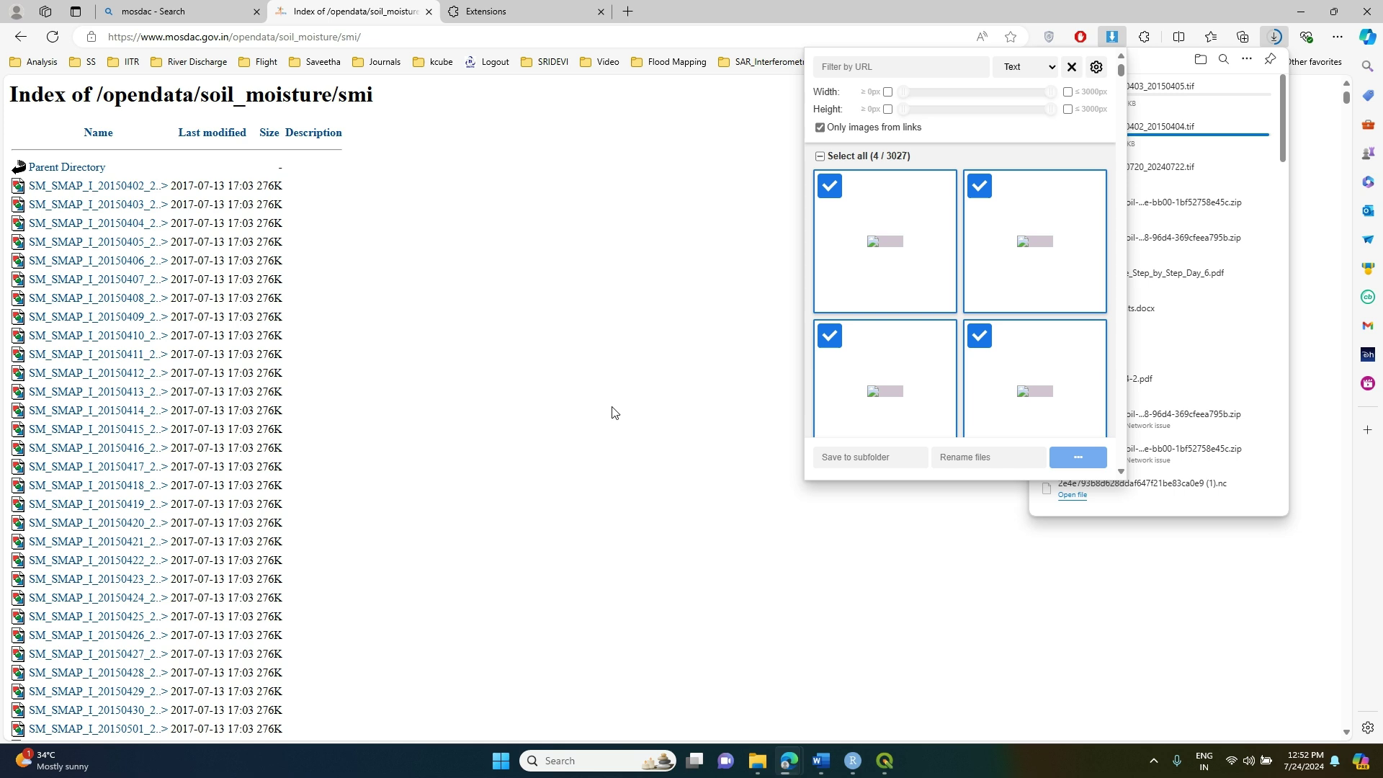
# - Confirm the four files in Edge's downloads list and return to QGIS
pyautogui.click(674, 416)
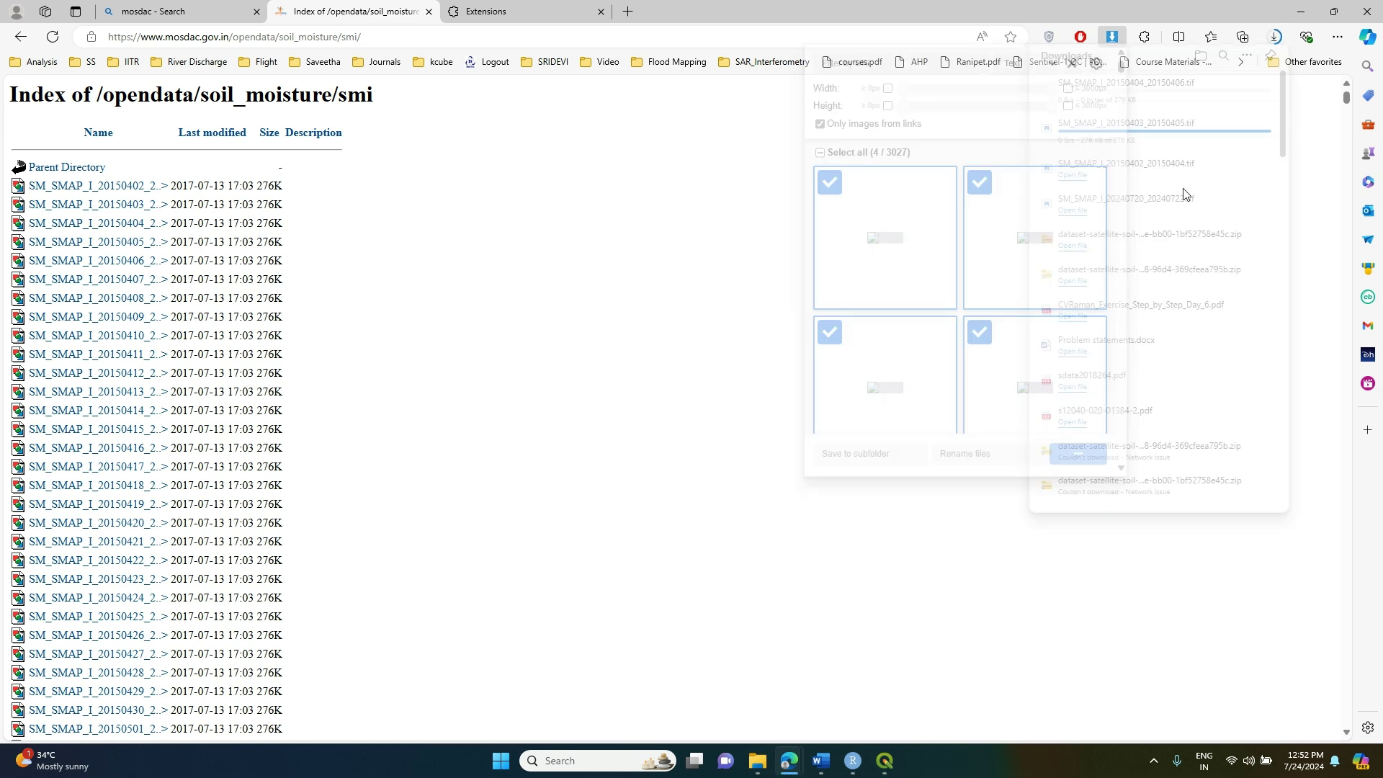
pyautogui.click(1275, 40)
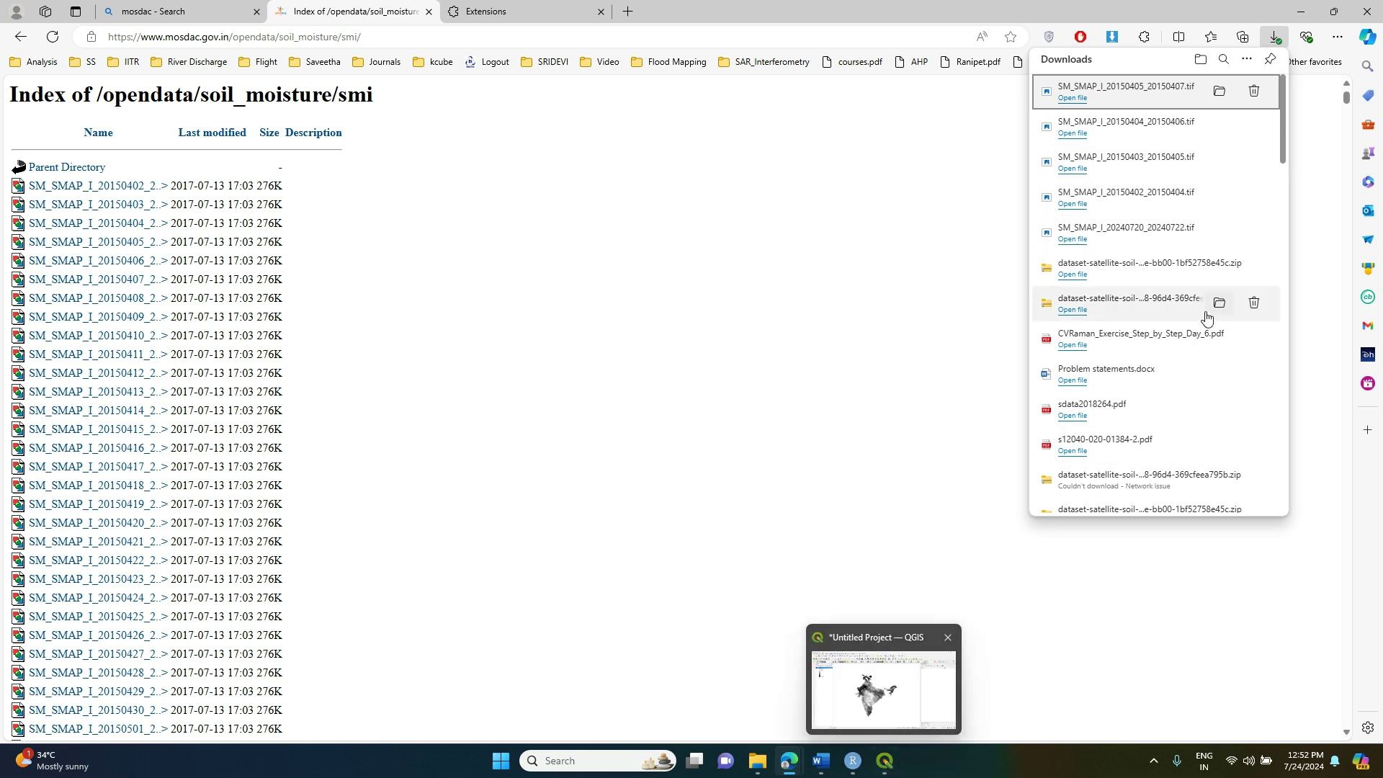
pyautogui.click(891, 762)
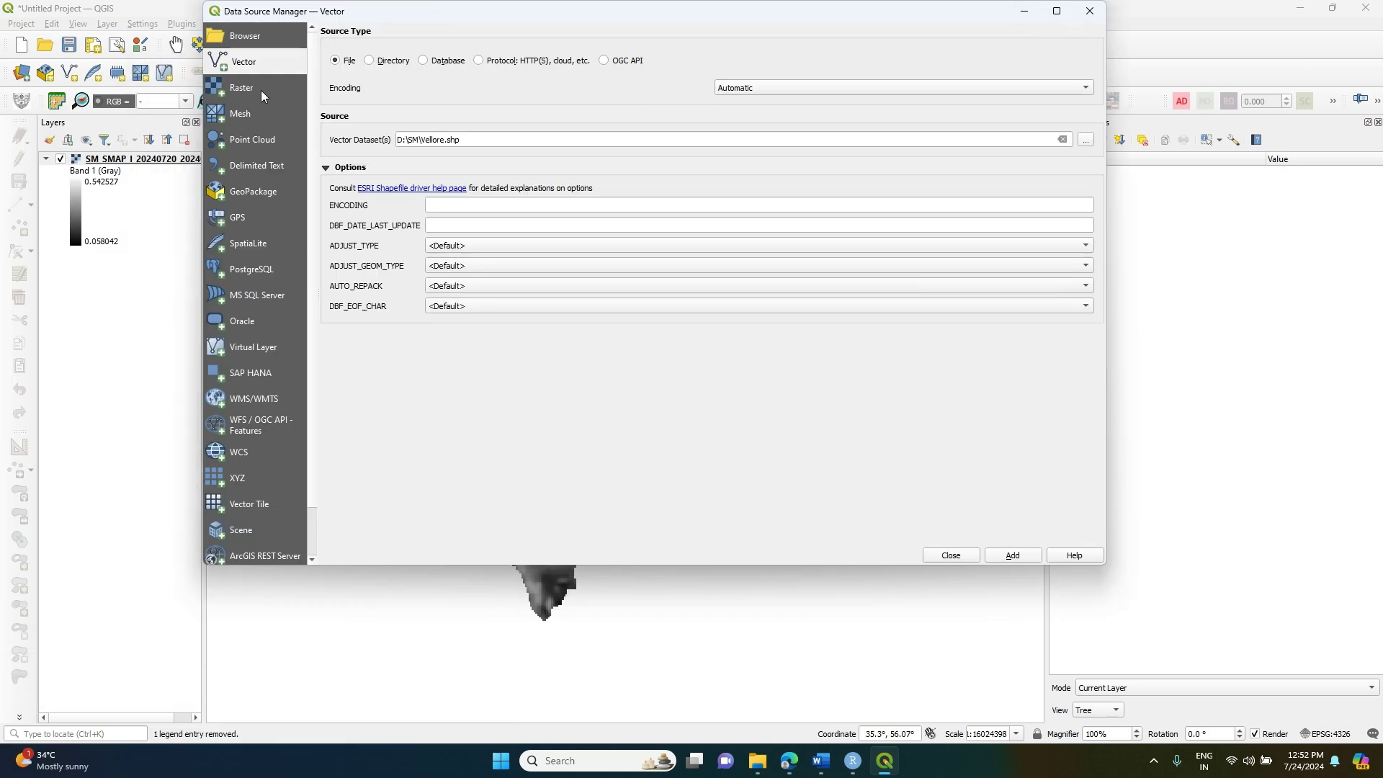
# - Add the five SM_SMAP .tif files from Downloads as raster layers through Data Source Manager's Raster page
pyautogui.click(261, 89)
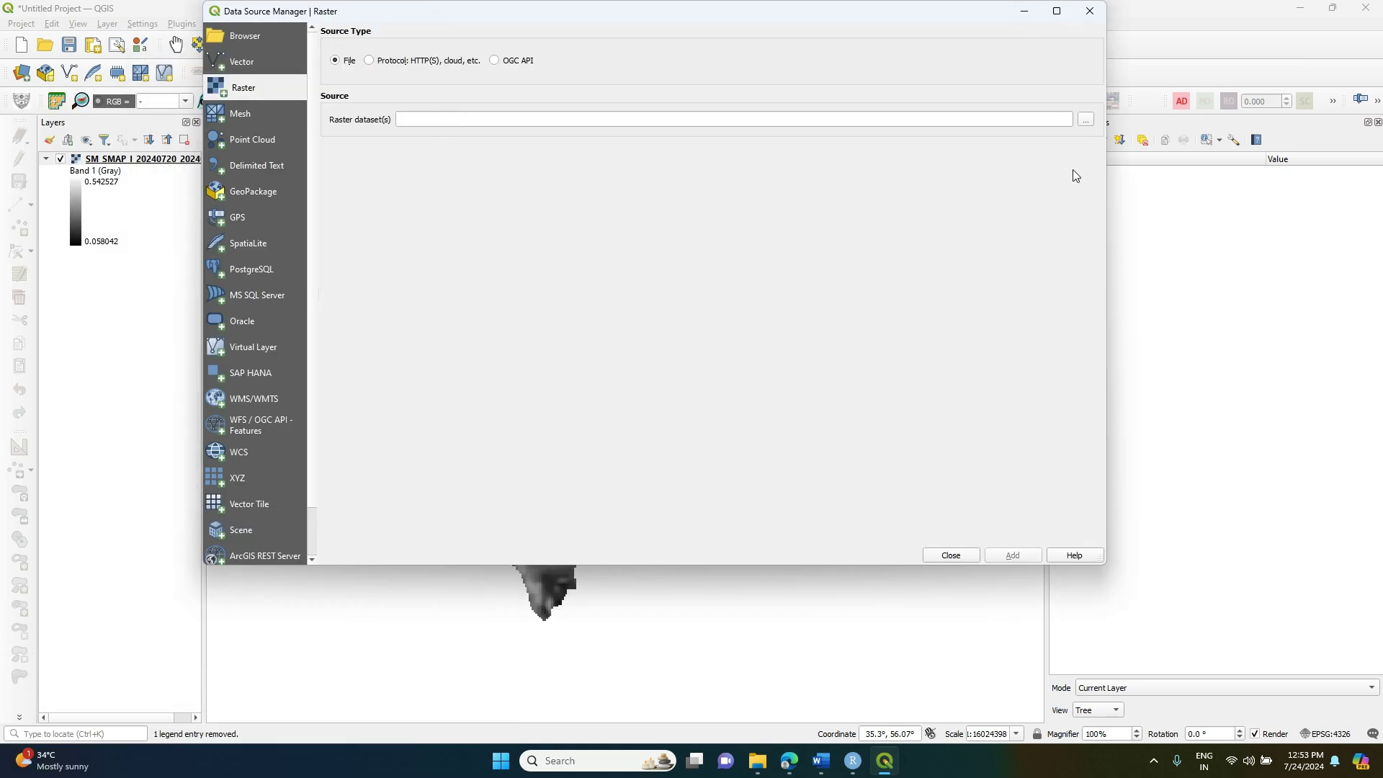
pyautogui.click(1086, 121)
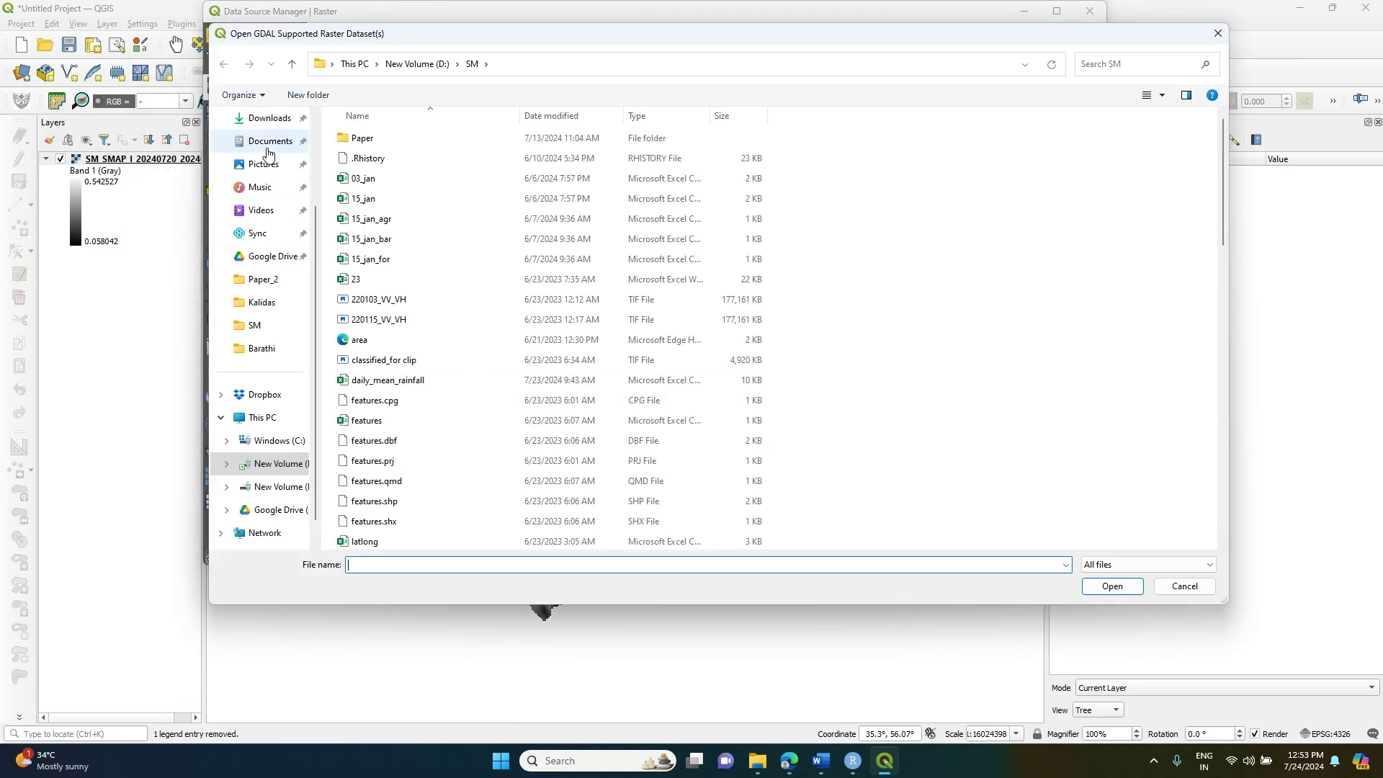
pyautogui.click(275, 130)
pyautogui.click(421, 153)
pyautogui.keyDown('shift'); pyautogui.click(382, 187); pyautogui.keyUp('shift')
pyautogui.click(1097, 592)
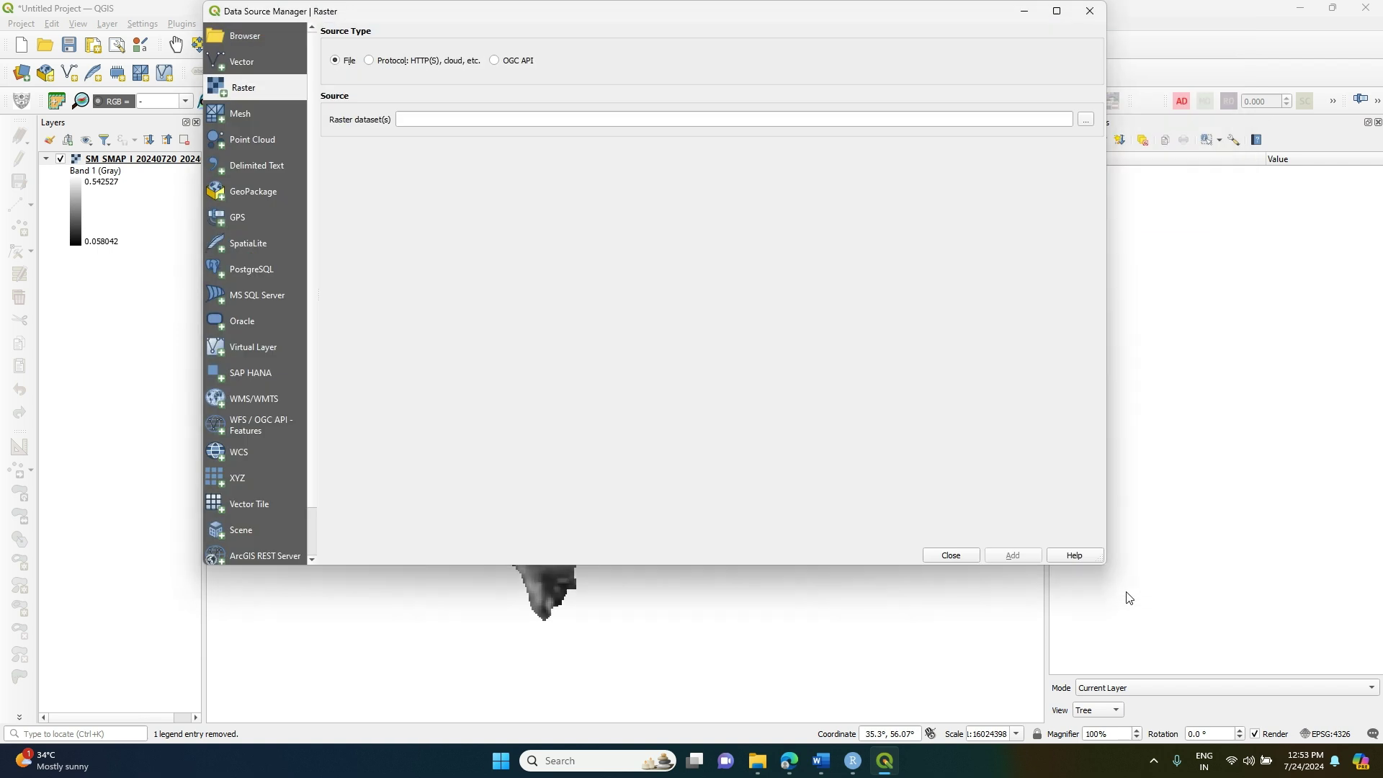
pyautogui.click(1014, 555)
pyautogui.click(957, 555)
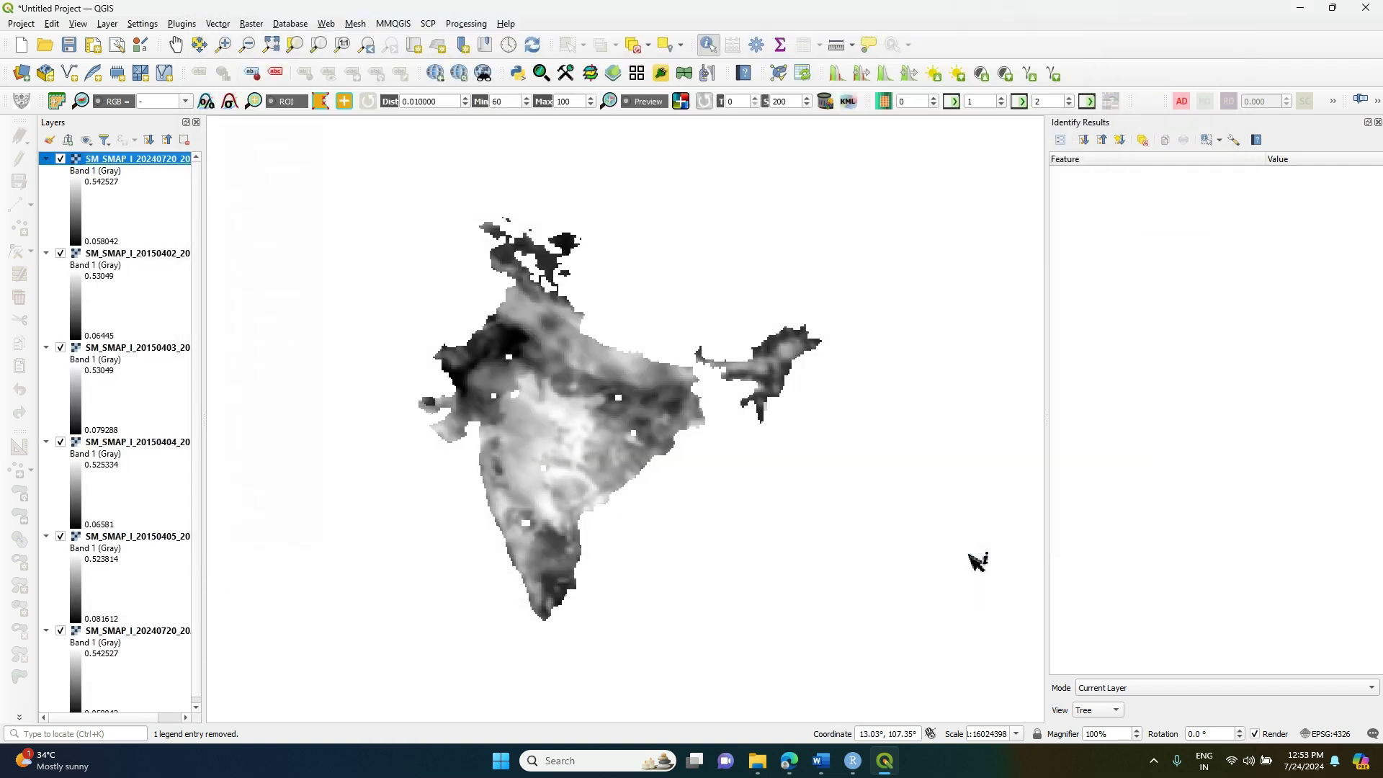
# - Zoom to the top SM_SMAP layer, then hide the 20240720 copy and the 20150402–20150405 rasters
pyautogui.rightClick(122, 156)
pyautogui.click(161, 166)
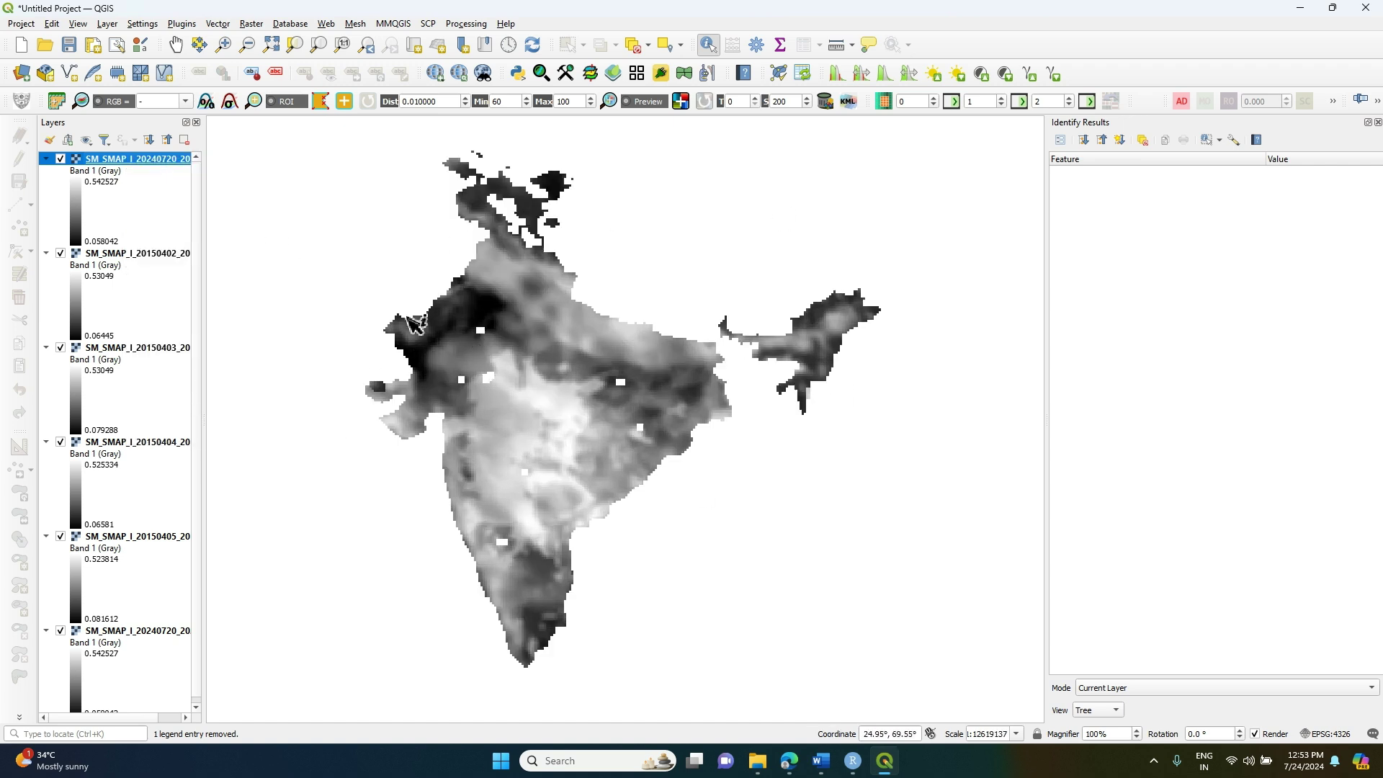
pyautogui.click(60, 159)
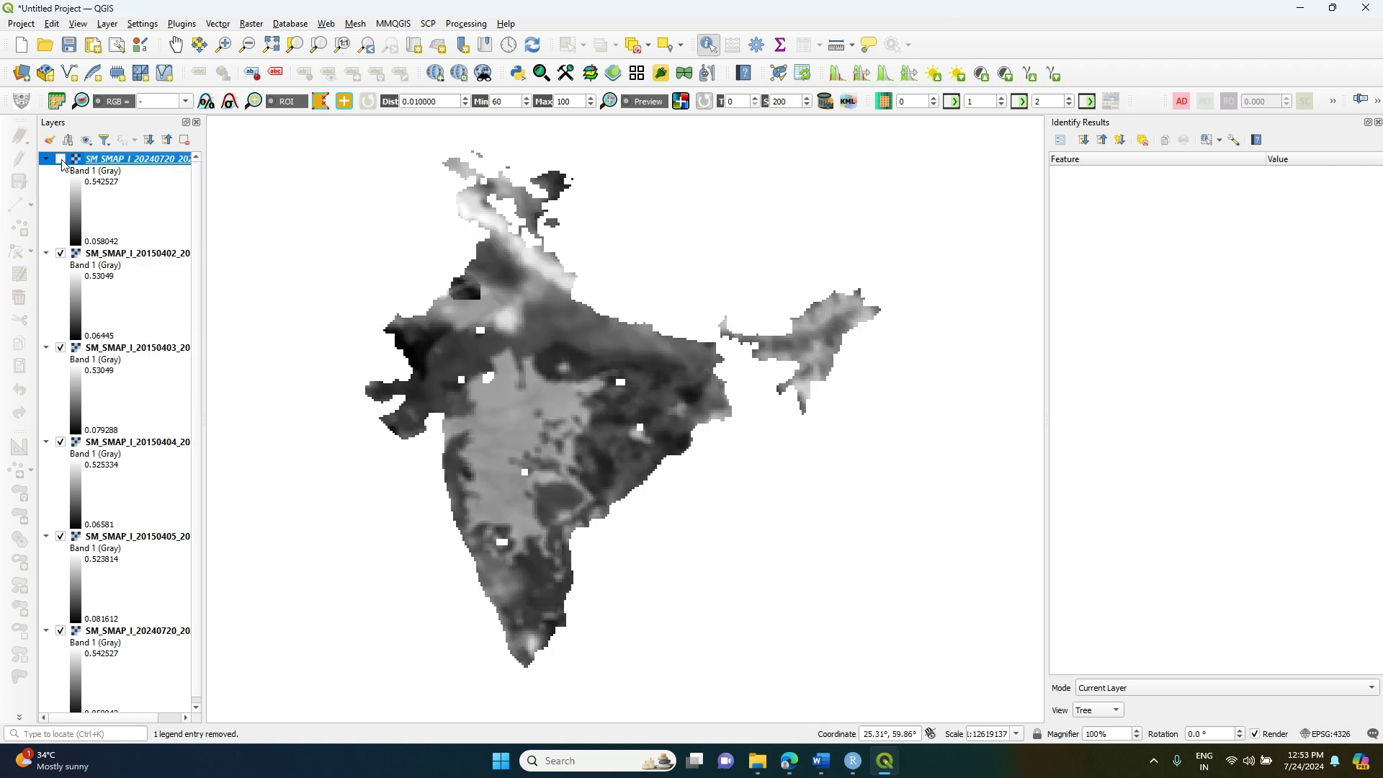
pyautogui.click(61, 253)
pyautogui.click(61, 349)
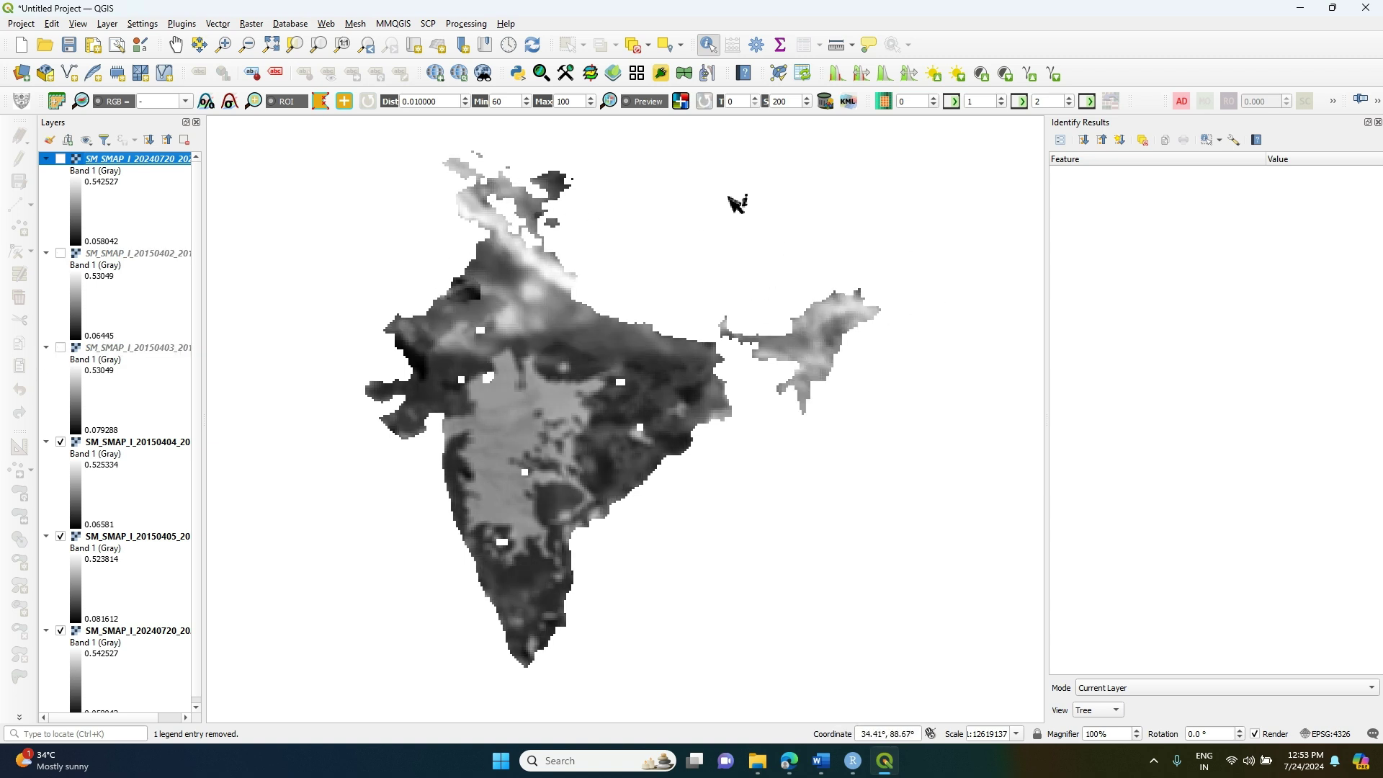
pyautogui.click(60, 442)
pyautogui.click(61, 537)
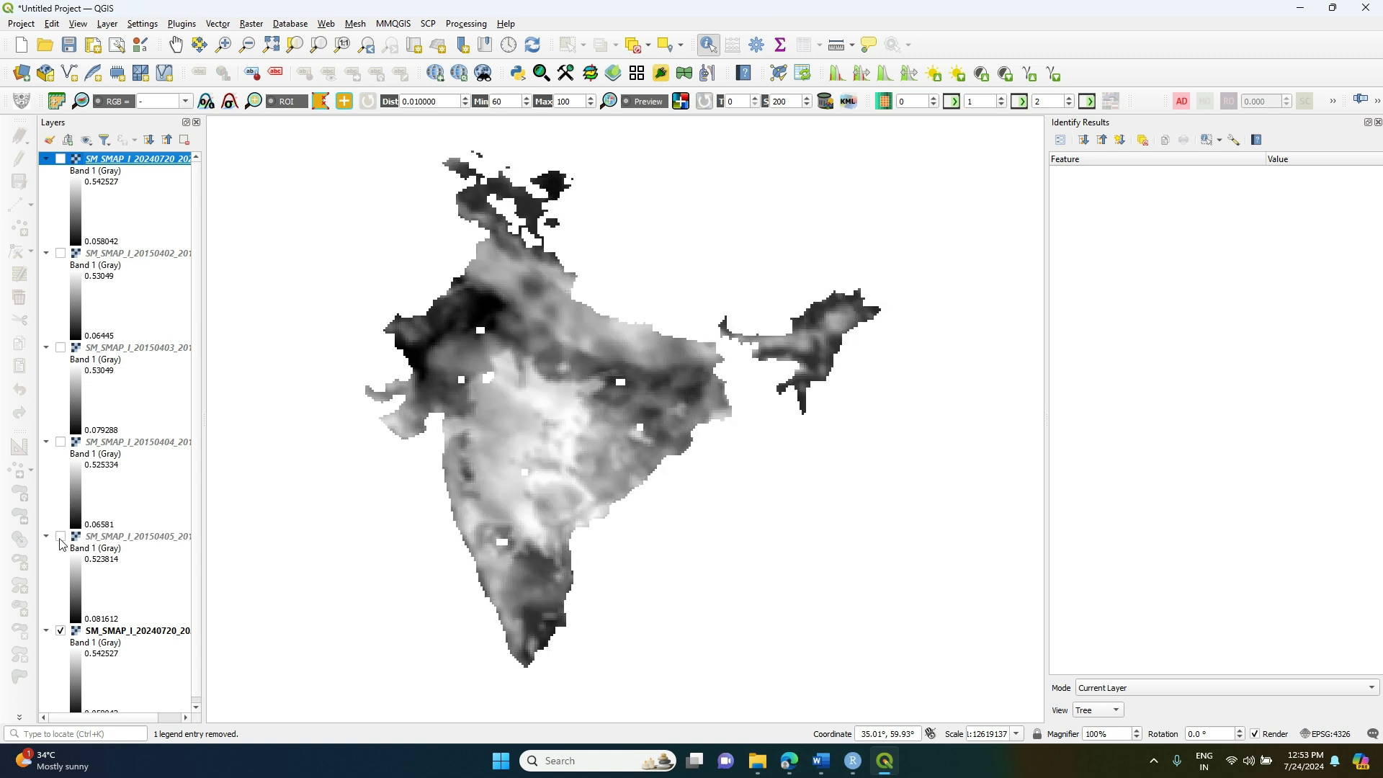